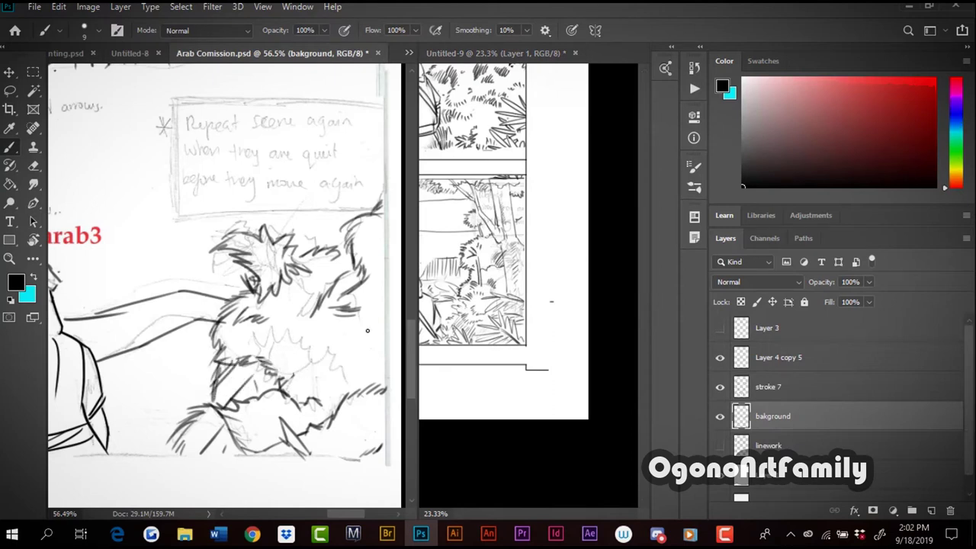
Hatch the bush's right side with short dark strokes, discarding an initial zigzag attempt
{"action": "scroll", "coordinate": [352, 347], "scroll_direction": "up", "scroll_amount": 3}
{"action": "scroll", "coordinate": [414, 385], "scroll_direction": "down", "scroll_amount": 3}
{"action": "left_click_drag", "start_coordinate": [381, 365], "coordinate": [340, 329]}
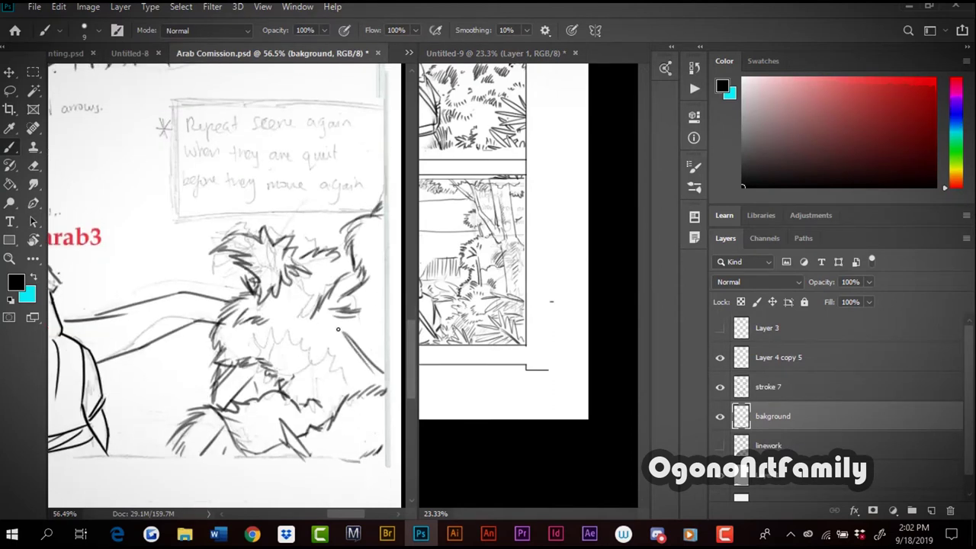
{"action": "left_click_drag", "start_coordinate": [332, 291], "coordinate": [376, 336]}
{"action": "left_click_drag", "start_coordinate": [388, 302], "coordinate": [366, 353]}
{"action": "left_click_drag", "start_coordinate": [347, 336], "coordinate": [317, 370]}
{"action": "left_click_drag", "start_coordinate": [383, 369], "coordinate": [343, 389]}
{"action": "key", "text": "ctrl+z"}
{"action": "key", "text": "ctrl+z"}
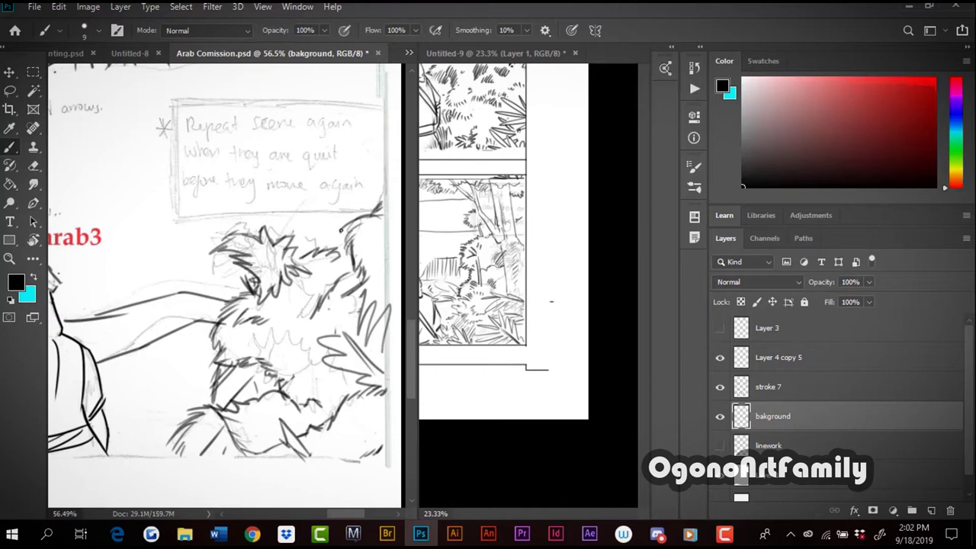
{"action": "left_click_drag", "start_coordinate": [296, 359], "coordinate": [293, 379]}
{"action": "left_click_drag", "start_coordinate": [302, 351], "coordinate": [308, 336]}
Try branch lines and a hook stroke over the note box, undoing each
{"action": "scroll", "coordinate": [346, 251], "scroll_direction": "up", "scroll_amount": 2}
{"action": "mouse_move", "coordinate": [385, 313]}
{"action": "left_mouse_down"}
{"action": "mouse_move", "coordinate": [357, 274]}
{"action": "mouse_move", "coordinate": [185, 190]}
{"action": "left_mouse_up"}
{"action": "left_click_drag", "start_coordinate": [371, 252], "coordinate": [373, 190]}
{"action": "left_click_drag", "start_coordinate": [321, 216], "coordinate": [282, 136]}
{"action": "left_click_drag", "start_coordinate": [272, 134], "coordinate": [287, 197]}
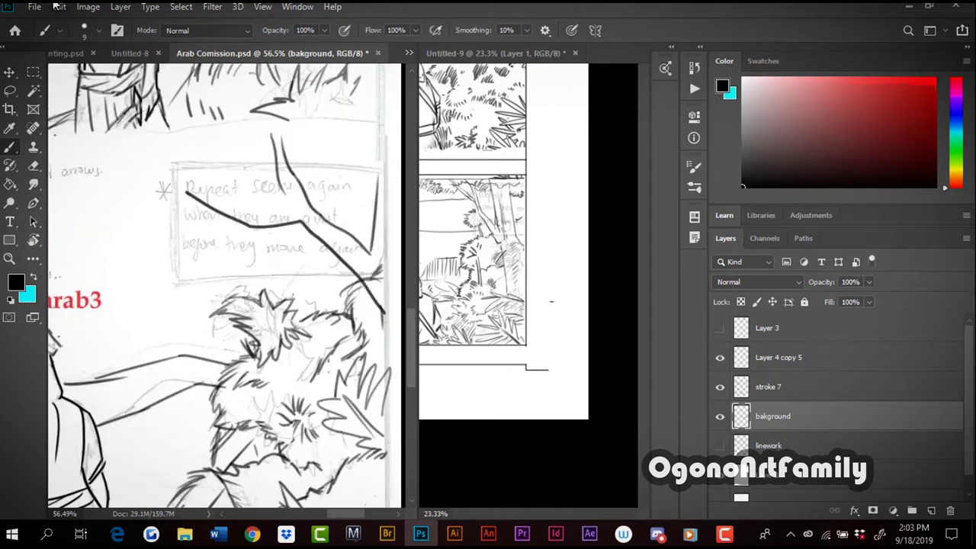
{"action": "key", "text": "ctrl+z"}
{"action": "mouse_move", "coordinate": [272, 138]}
{"action": "left_mouse_down"}
{"action": "mouse_move", "coordinate": [252, 202]}
{"action": "mouse_move", "coordinate": [196, 165]}
{"action": "left_mouse_up"}
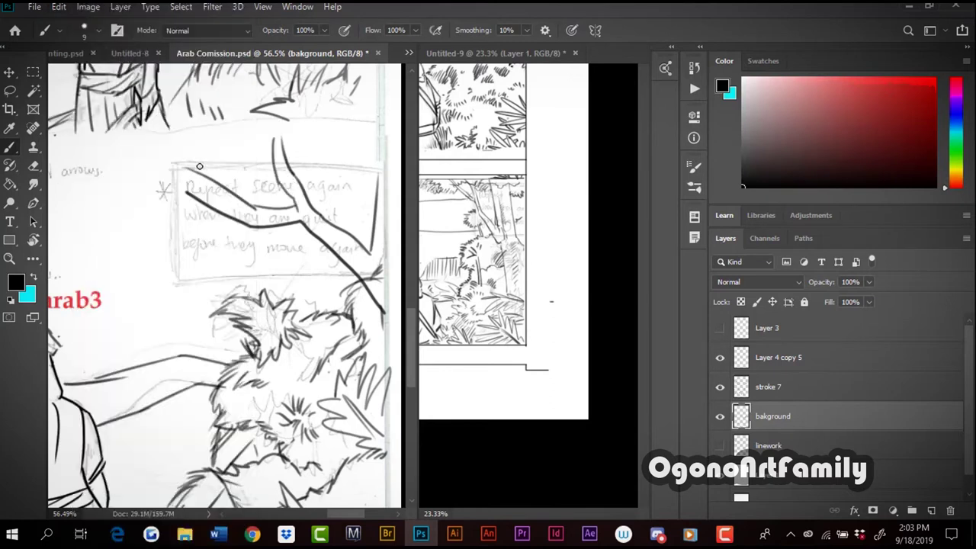
{"action": "key", "text": "ctrl+z"}
{"action": "key", "text": "ctrl+z"}
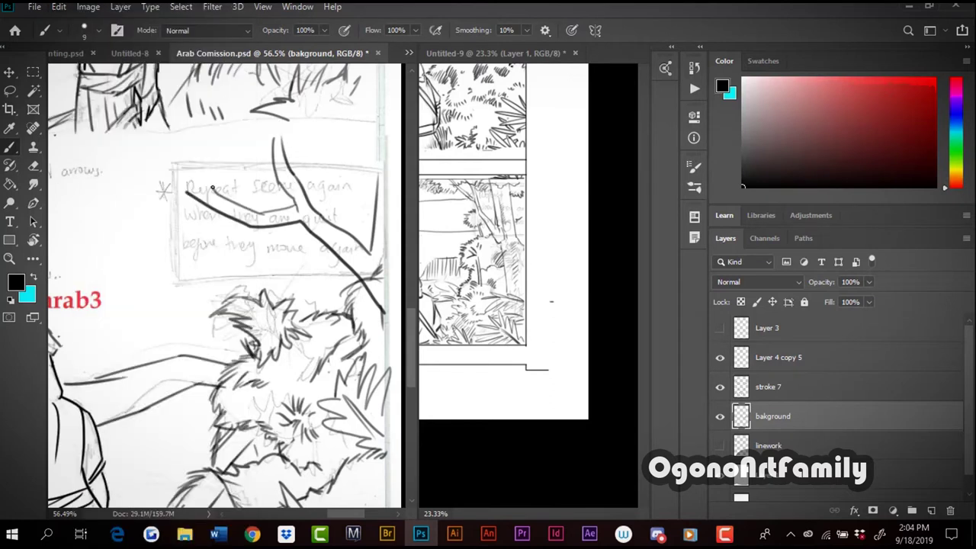
Sketch rough branch strokes over the note box, undo them all, and enlarge the brush
{"action": "left_click_drag", "start_coordinate": [215, 186], "coordinate": [134, 162]}
{"action": "left_click_drag", "start_coordinate": [183, 183], "coordinate": [227, 190]}
{"action": "left_click_drag", "start_coordinate": [268, 137], "coordinate": [306, 134]}
{"action": "key", "text": "ctrl+z"}
{"action": "key", "text": "ctrl+z"}
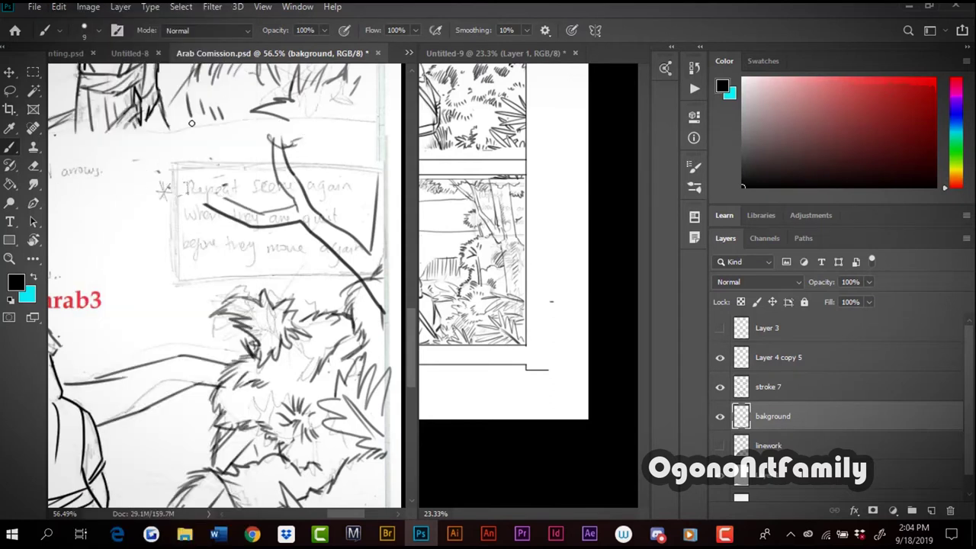
{"action": "key", "text": "ctrl+z"}
{"action": "key", "text": "bracketright"}
{"action": "key", "text": "bracketright"}
{"action": "key", "text": "bracketright"}
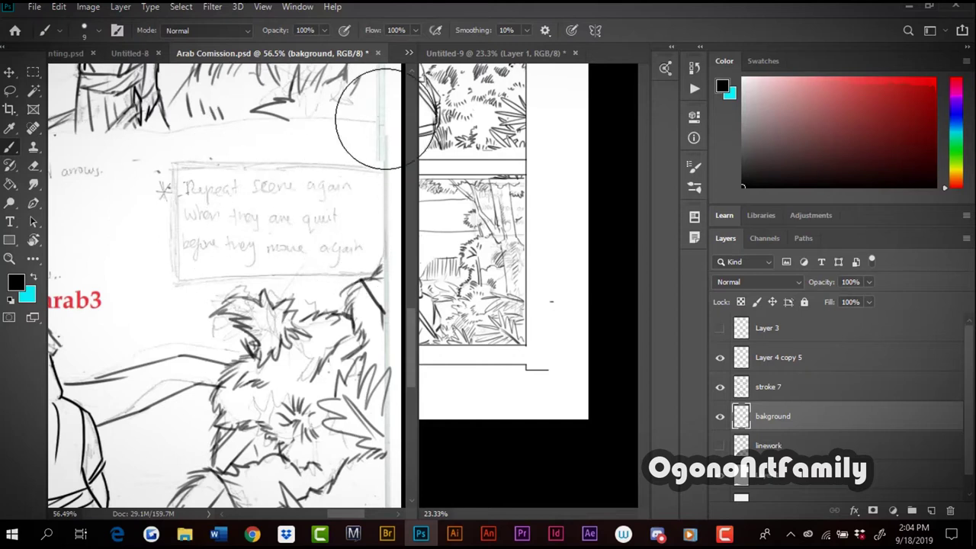
{"action": "scroll", "coordinate": [334, 212], "scroll_direction": "down", "scroll_amount": 3}
{"action": "scroll", "coordinate": [334, 212], "scroll_direction": "right", "scroll_amount": 3}
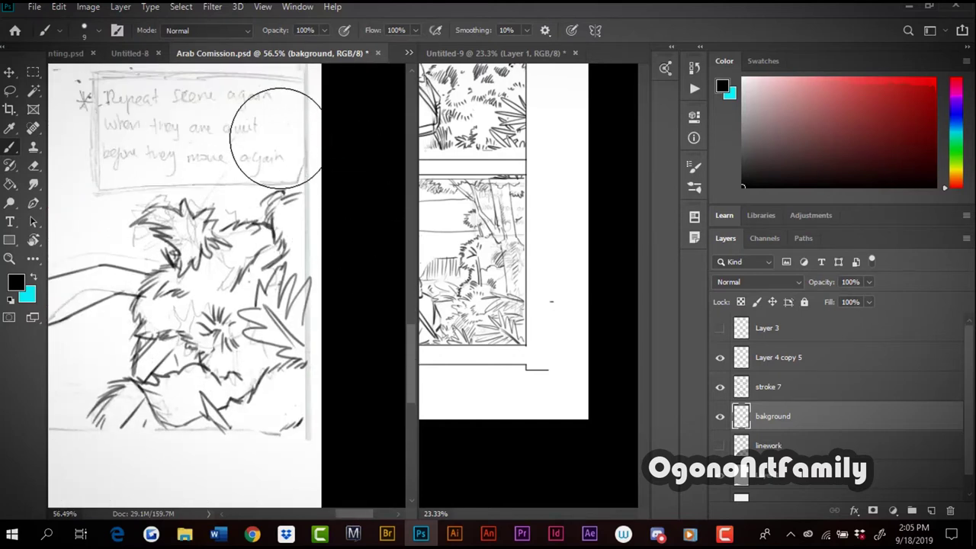
{"action": "left_click_drag", "start_coordinate": [352, 513], "coordinate": [281, 518]}
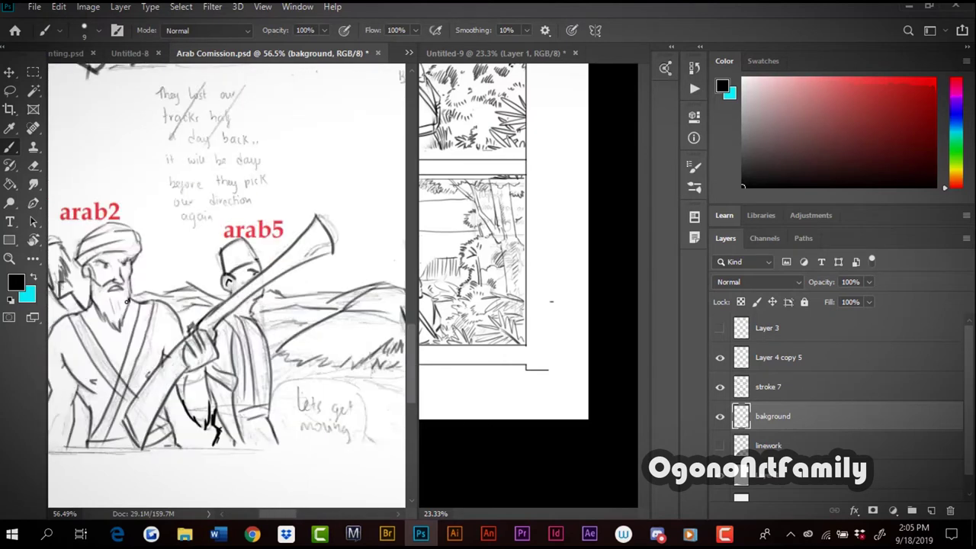
{"action": "scroll", "coordinate": [98, 256], "scroll_direction": "left", "scroll_amount": 3}
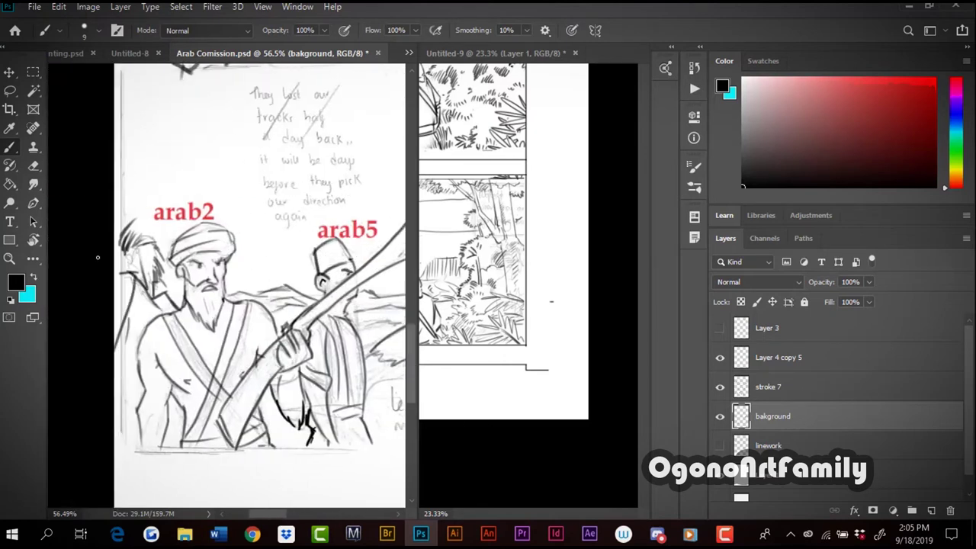
{"action": "left_click_drag", "start_coordinate": [270, 513], "coordinate": [347, 510]}
{"action": "mouse_move", "coordinate": [409, 373]}
{"action": "left_mouse_down"}
{"action": "mouse_move", "coordinate": [409, 308]}
{"action": "mouse_move", "coordinate": [404, 374]}
{"action": "left_mouse_up"}
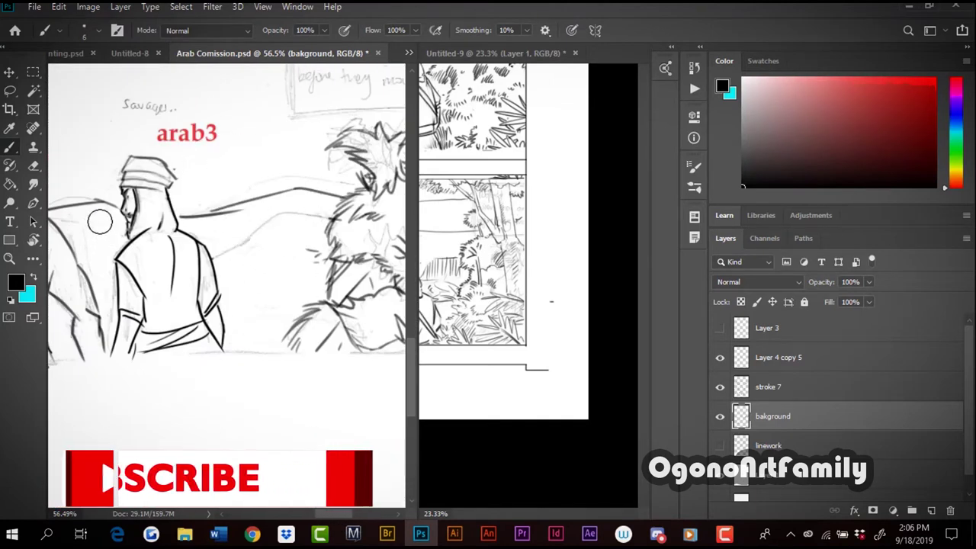
{"action": "left_click_drag", "start_coordinate": [336, 515], "coordinate": [306, 519]}
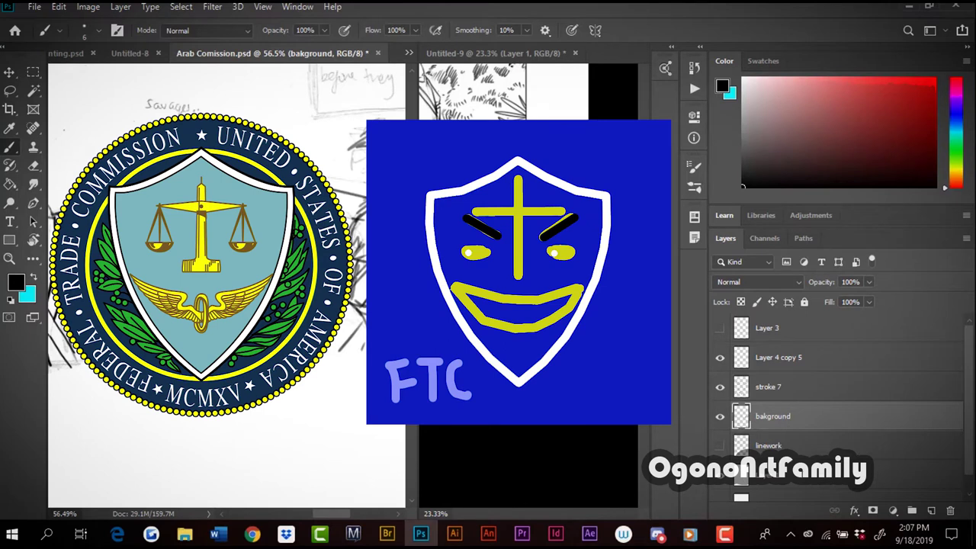
{"action": "scroll", "coordinate": [226, 286], "scroll_direction": "up", "scroll_amount": 2}
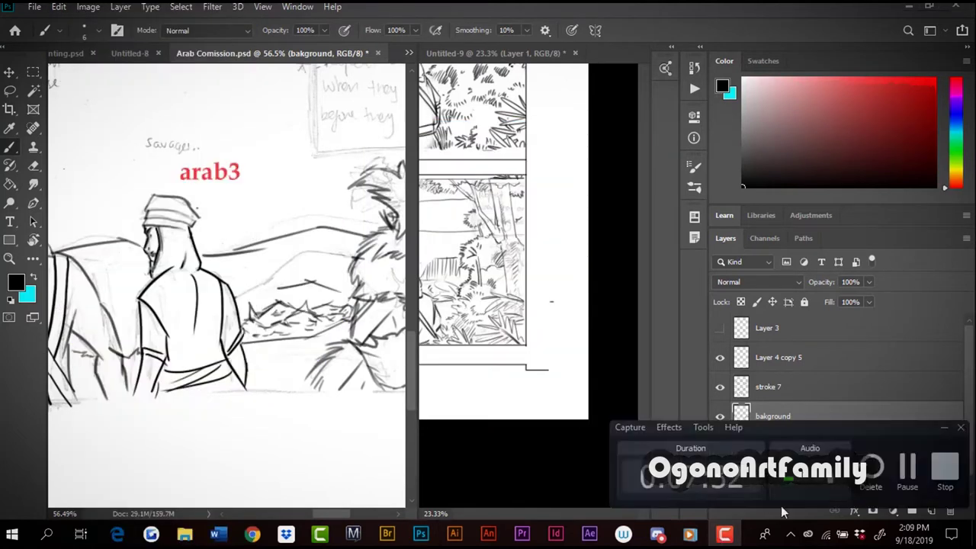
Draw five mountain ridge lines behind arab3
{"action": "left_click_drag", "start_coordinate": [202, 298], "coordinate": [270, 278]}
{"action": "left_click_drag", "start_coordinate": [255, 285], "coordinate": [327, 266]}
{"action": "left_click_drag", "start_coordinate": [342, 274], "coordinate": [385, 269]}
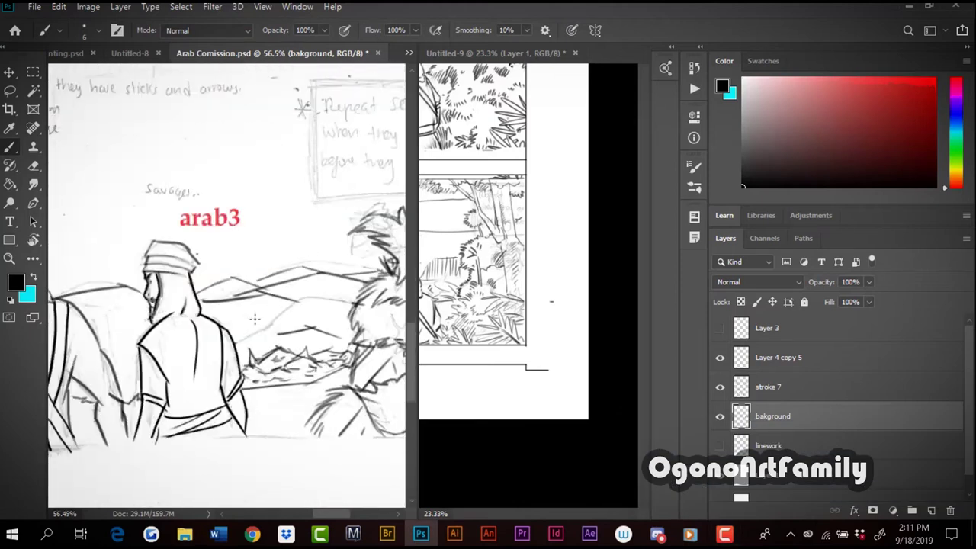
{"action": "left_click_drag", "start_coordinate": [224, 331], "coordinate": [339, 300]}
{"action": "left_click_drag", "start_coordinate": [324, 316], "coordinate": [354, 300]}
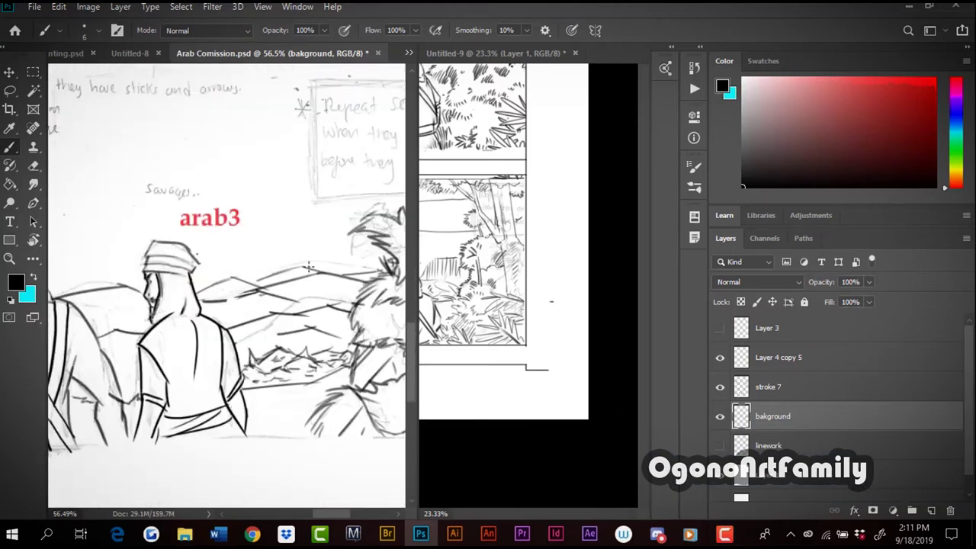
Scribble faint lines near the arab1 and arab3 labels
{"action": "scroll", "coordinate": [407, 377], "scroll_direction": "up", "scroll_amount": 3}
{"action": "left_click_drag", "start_coordinate": [329, 514], "coordinate": [299, 520]}
{"action": "scroll", "coordinate": [299, 520], "scroll_direction": "right", "scroll_amount": 3}
{"action": "scroll", "coordinate": [412, 384], "scroll_direction": "down", "scroll_amount": 5}
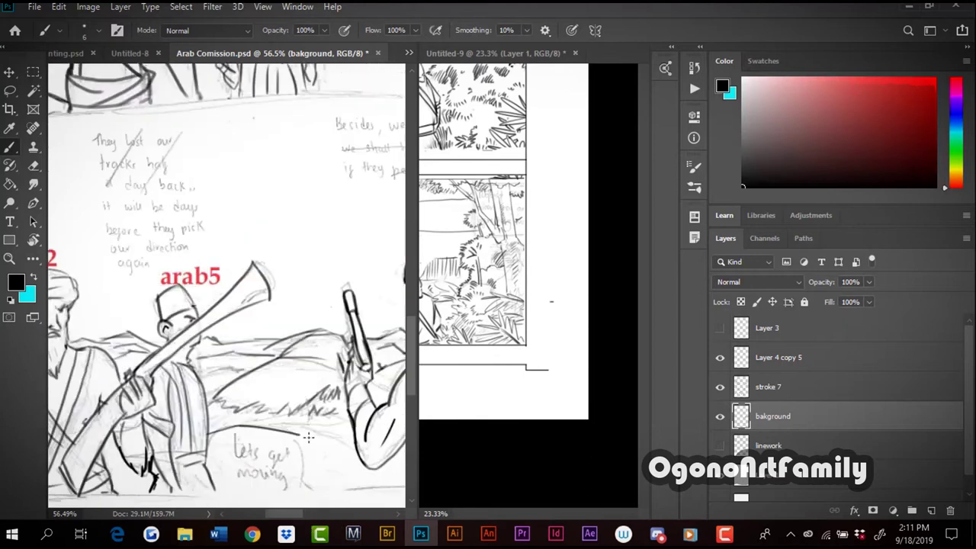
{"action": "scroll", "coordinate": [412, 384], "scroll_direction": "up", "scroll_amount": 3}
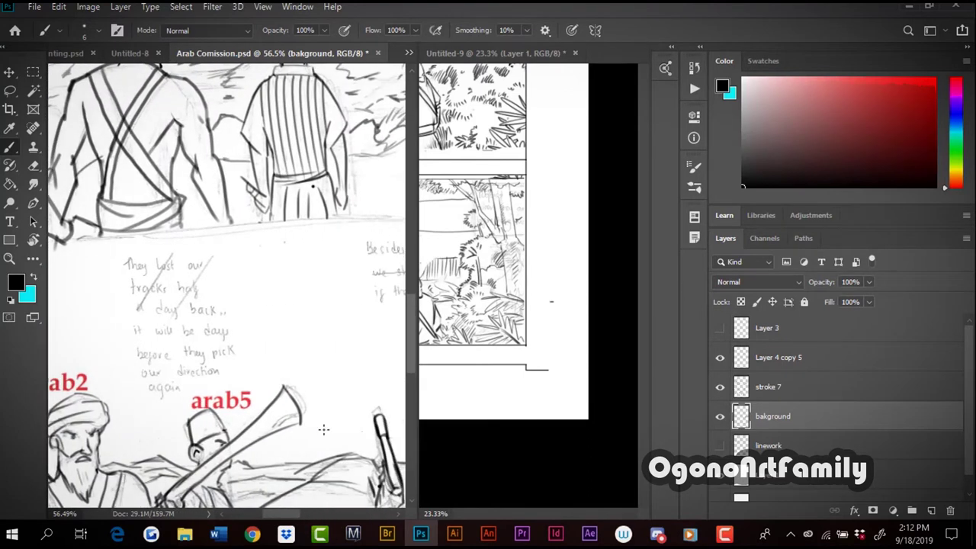
{"action": "scroll", "coordinate": [322, 429], "scroll_direction": "down", "scroll_amount": 5}
{"action": "scroll", "coordinate": [183, 433], "scroll_direction": "down", "scroll_amount": 2}
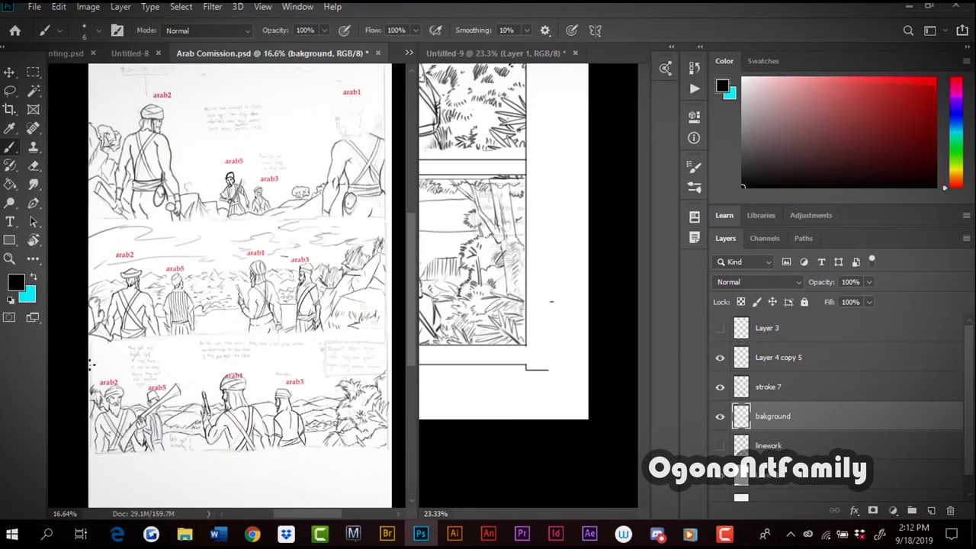
{"action": "left_click_drag", "start_coordinate": [313, 367], "coordinate": [262, 386]}
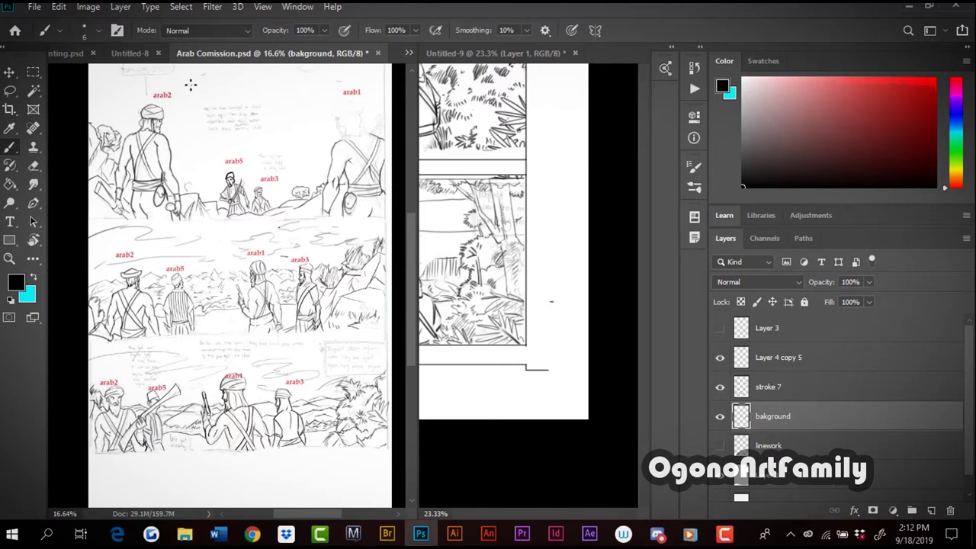
{"action": "scroll", "coordinate": [317, 391], "scroll_direction": "up", "scroll_amount": 3}
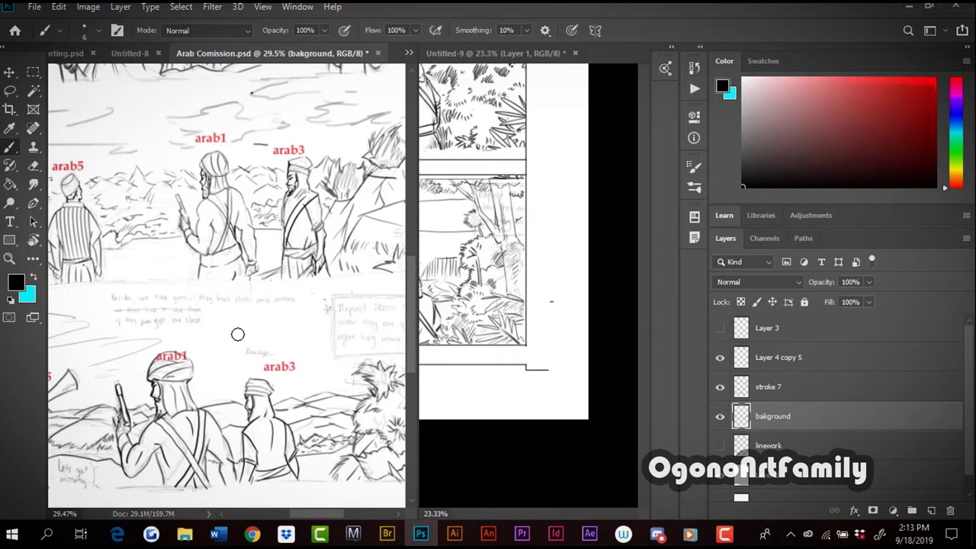
Draw three wavy cloud lines across the lower panel's sky
{"action": "left_click_drag", "start_coordinate": [305, 321], "coordinate": [242, 339]}
{"action": "left_click_drag", "start_coordinate": [273, 352], "coordinate": [375, 355]}
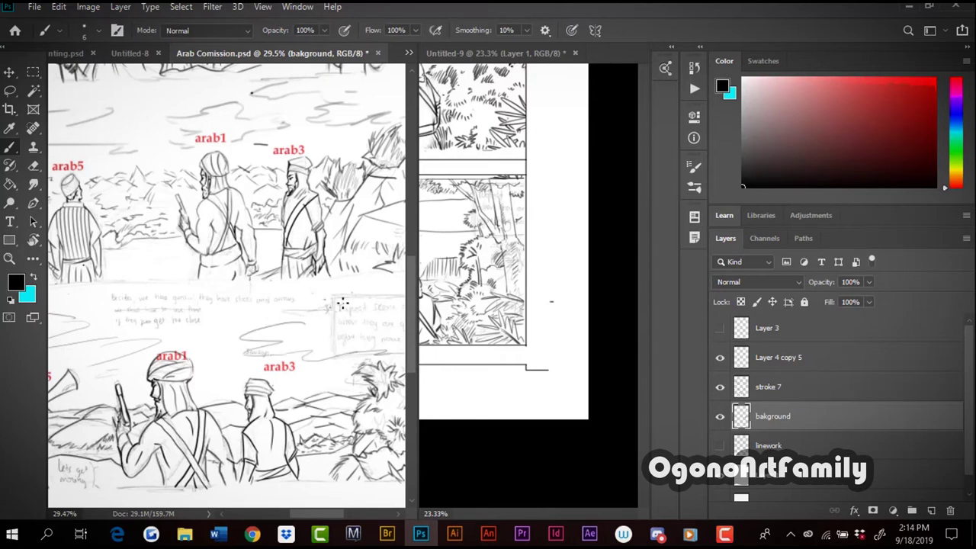
{"action": "left_click_drag", "start_coordinate": [254, 373], "coordinate": [205, 371]}
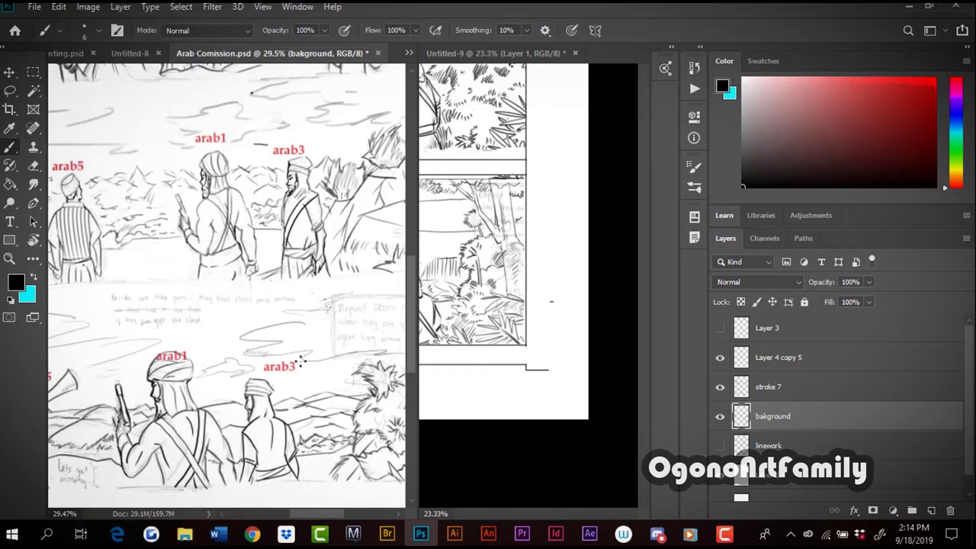
{"action": "scroll", "coordinate": [218, 344], "scroll_direction": "down", "scroll_amount": 5}
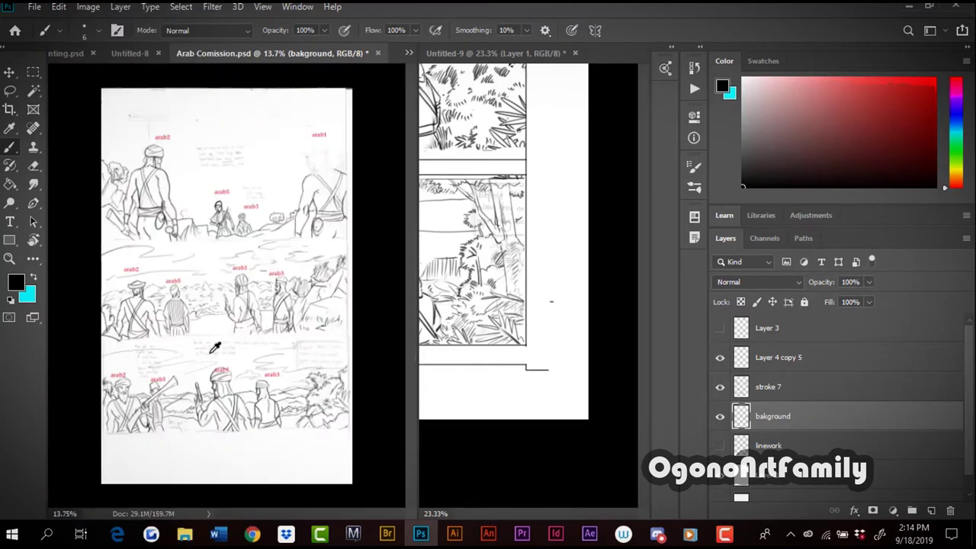
{"action": "scroll", "coordinate": [218, 343], "scroll_direction": "up", "scroll_amount": 5}
{"action": "scroll", "coordinate": [720, 388], "scroll_direction": "down", "scroll_amount": 1}
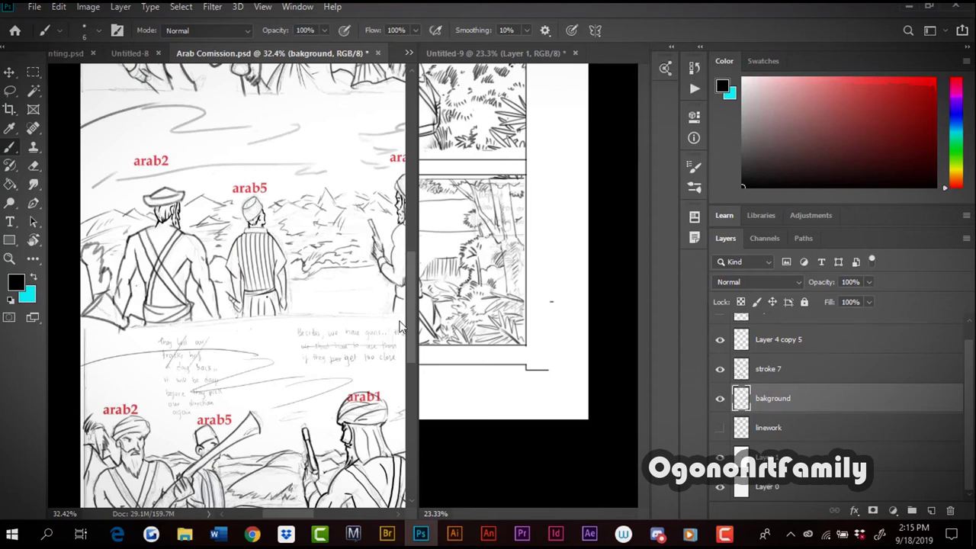
Add a few more brush strokes, then zoom in on arab2
{"action": "left_click_drag", "start_coordinate": [409, 317], "coordinate": [292, 248]}
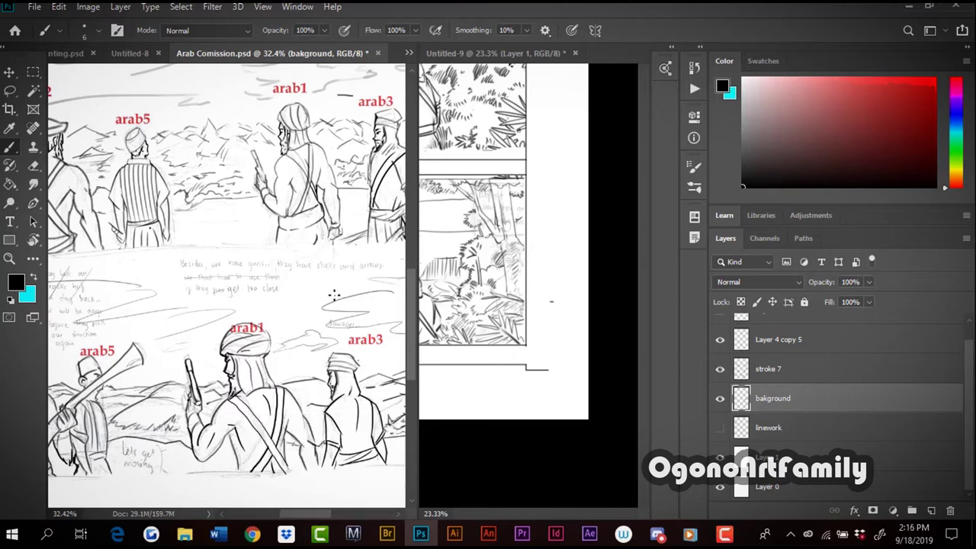
{"action": "left_click_drag", "start_coordinate": [291, 513], "coordinate": [269, 513]}
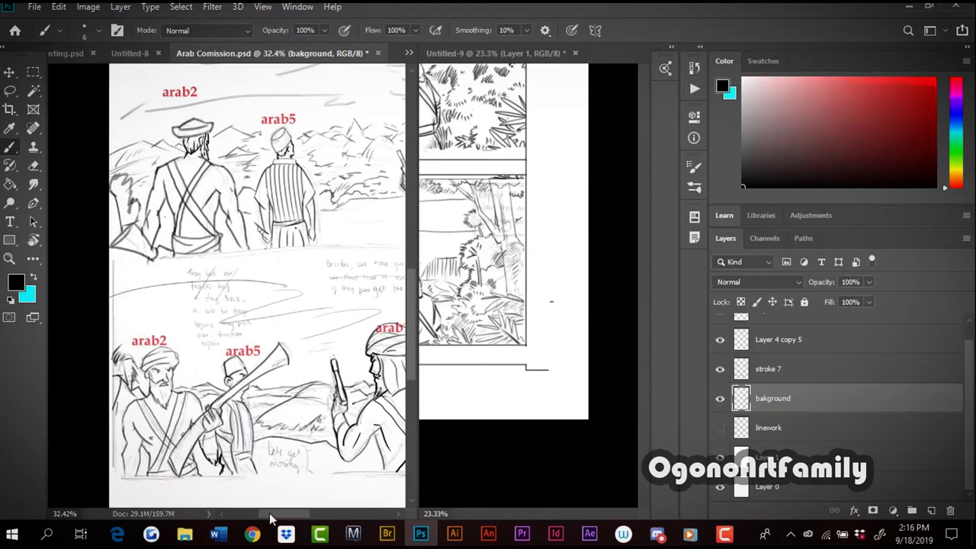
{"action": "left_click_drag", "start_coordinate": [410, 351], "coordinate": [410, 309]}
{"action": "key", "text": "z"}
{"action": "left_click", "coordinate": [147, 350]}
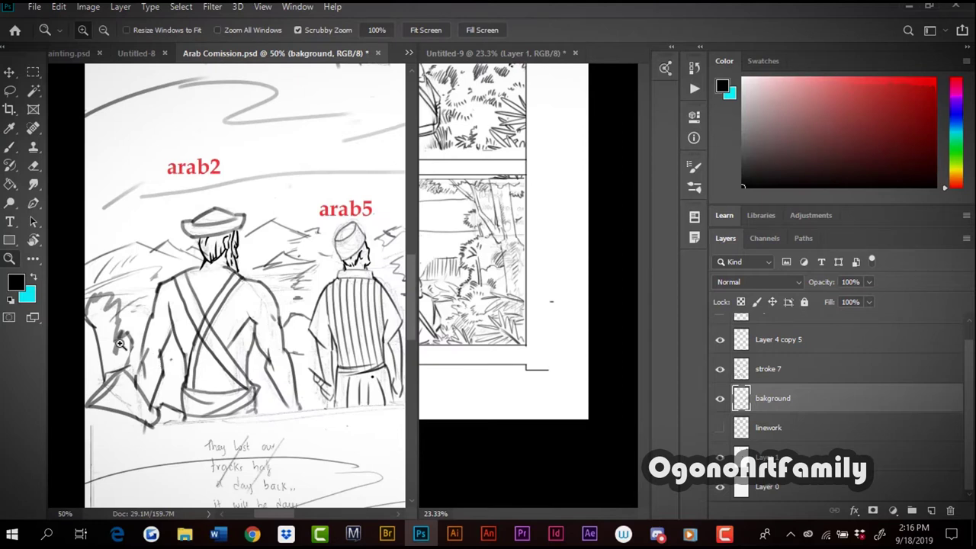
On the stroke 7 layer, erase faint marks on arab2's lower back
{"action": "left_click", "coordinate": [782, 369]}
{"action": "left_click_drag", "start_coordinate": [131, 337], "coordinate": [183, 337]}
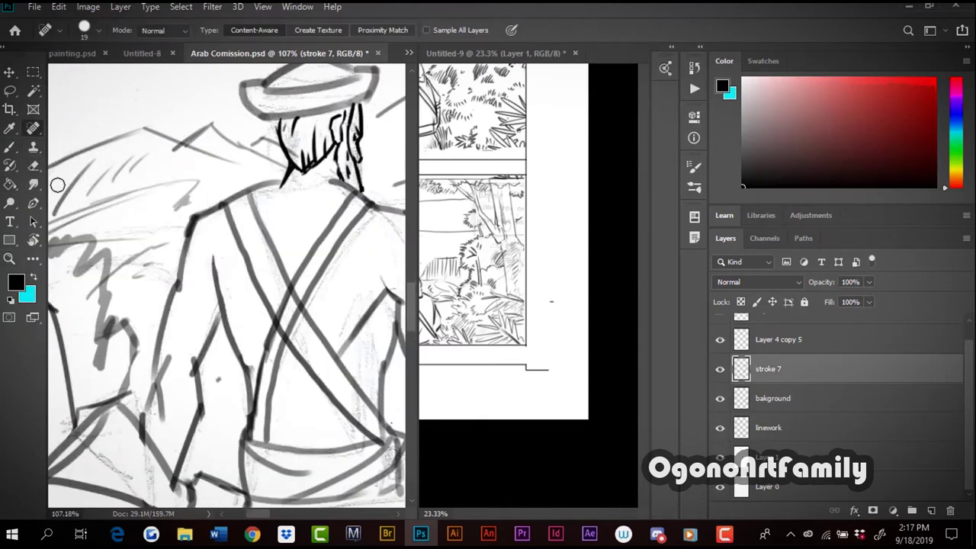
{"action": "key", "text": "e"}
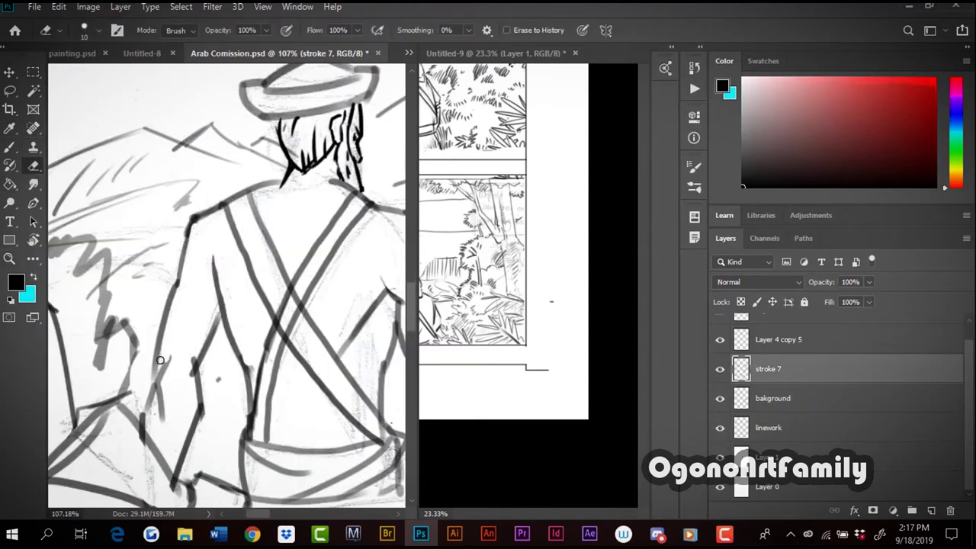
{"action": "left_click_drag", "start_coordinate": [195, 394], "coordinate": [186, 367]}
{"action": "mouse_move", "coordinate": [193, 406]}
{"action": "left_mouse_down"}
{"action": "mouse_move", "coordinate": [176, 467]}
{"action": "mouse_move", "coordinate": [164, 385]}
{"action": "left_mouse_up"}
Erase sketch lines along the diagonal strap, shoulder and lower back
{"action": "scroll", "coordinate": [225, 248], "scroll_direction": "down", "scroll_amount": 3}
{"action": "scroll", "coordinate": [222, 261], "scroll_direction": "up", "scroll_amount": 2}
{"action": "scroll", "coordinate": [229, 267], "scroll_direction": "up", "scroll_amount": 3}
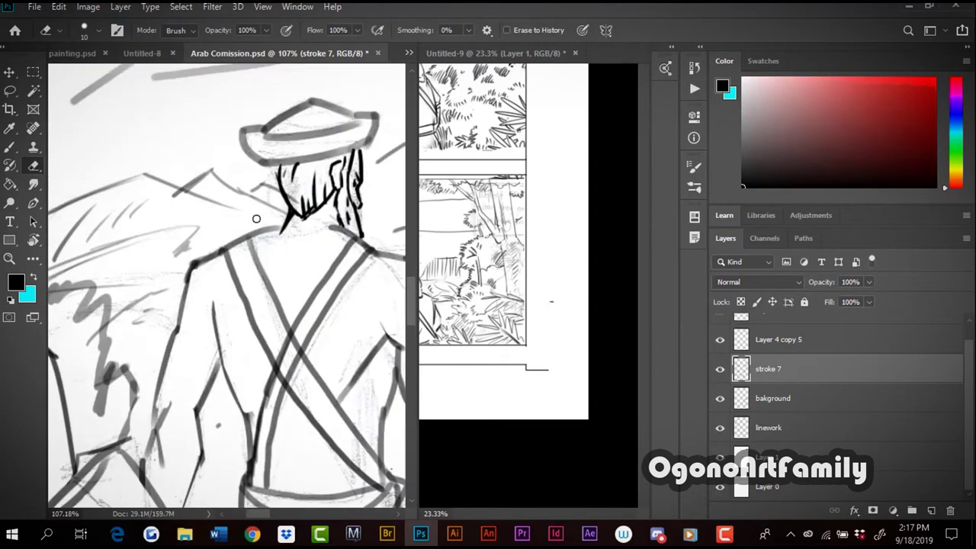
{"action": "scroll", "coordinate": [252, 283], "scroll_direction": "down", "scroll_amount": 1}
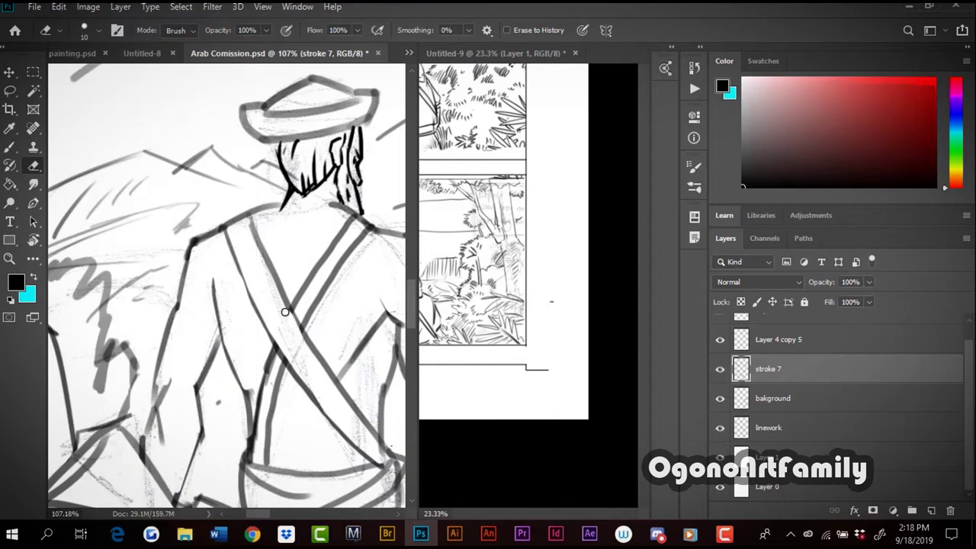
{"action": "left_click_drag", "start_coordinate": [284, 312], "coordinate": [374, 439]}
{"action": "left_click_drag", "start_coordinate": [288, 372], "coordinate": [271, 467]}
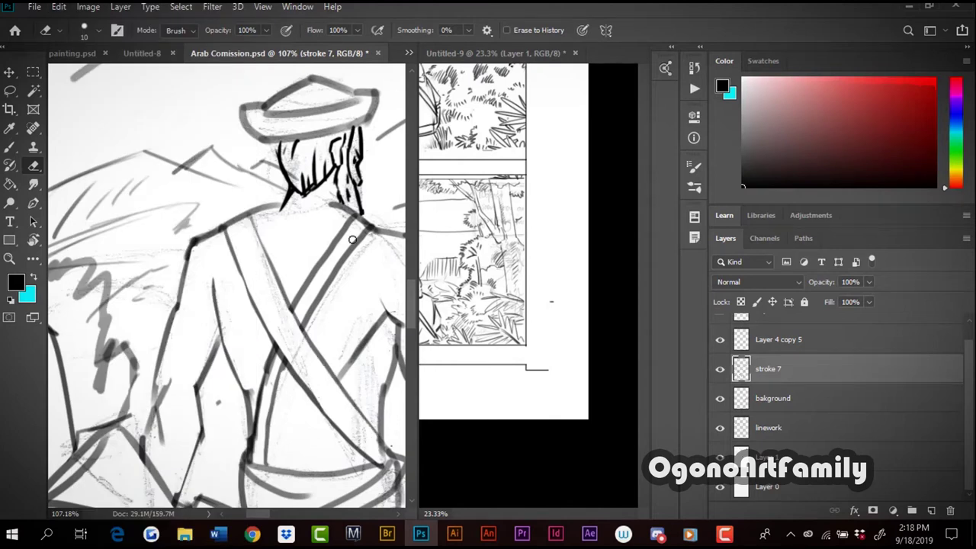
{"action": "left_click_drag", "start_coordinate": [352, 240], "coordinate": [310, 315]}
{"action": "scroll", "coordinate": [324, 251], "scroll_direction": "down", "scroll_amount": 4}
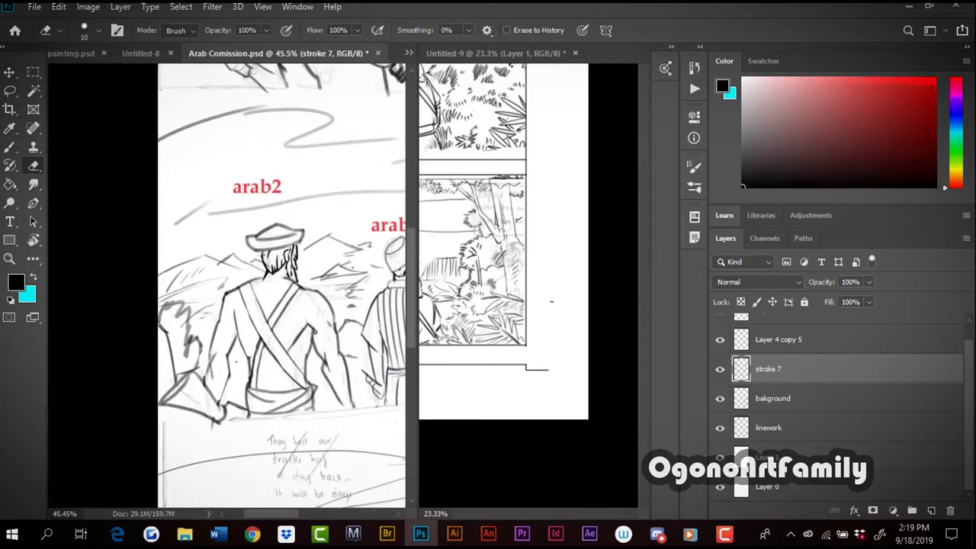
{"action": "scroll", "coordinate": [316, 240], "scroll_direction": "up", "scroll_amount": 6}
{"action": "scroll", "coordinate": [313, 256], "scroll_direction": "down", "scroll_amount": 3}
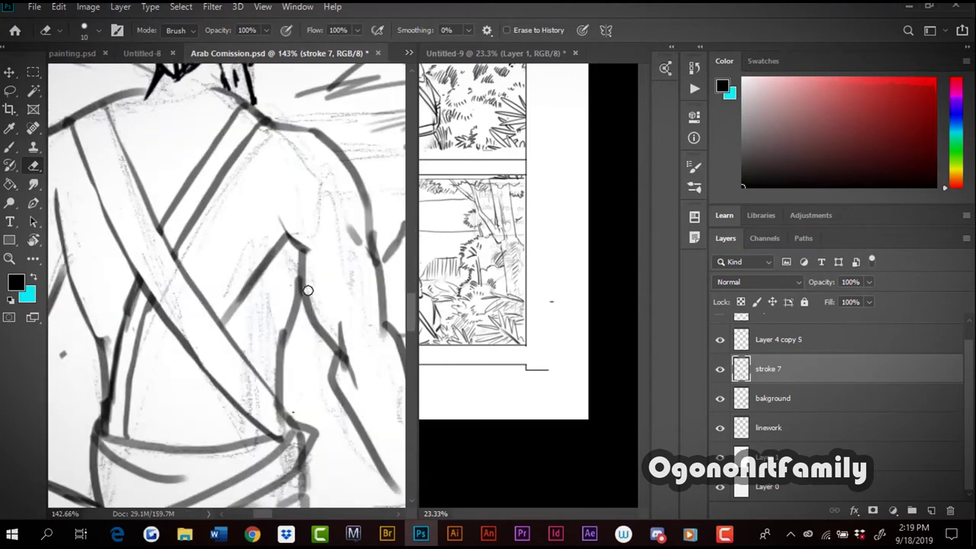
{"action": "mouse_move", "coordinate": [307, 291]}
{"action": "left_mouse_down"}
{"action": "mouse_move", "coordinate": [322, 327]}
{"action": "mouse_move", "coordinate": [274, 336]}
{"action": "left_mouse_up"}
Erase stray marks along arab2's arm line
{"action": "scroll", "coordinate": [275, 417], "scroll_direction": "down", "scroll_amount": 2}
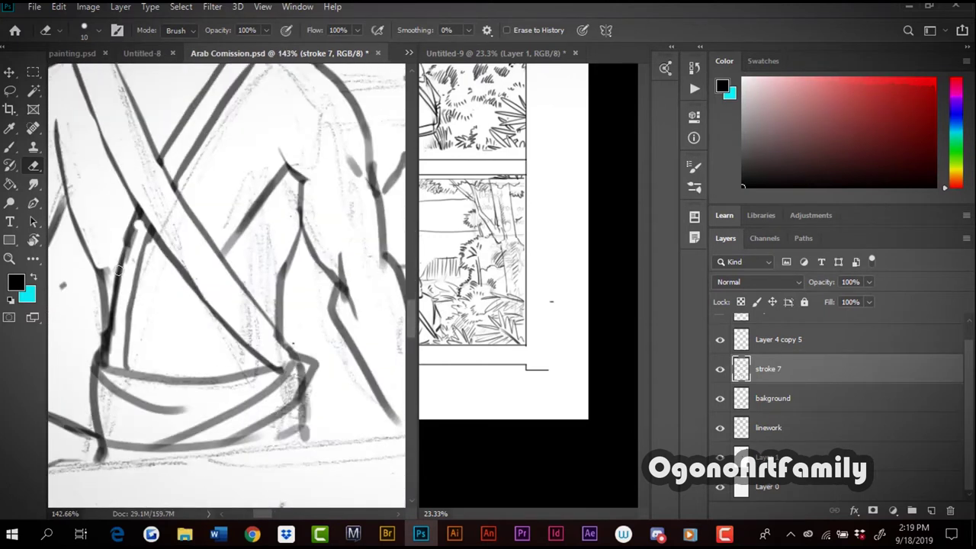
{"action": "left_click_drag", "start_coordinate": [119, 271], "coordinate": [109, 333]}
{"action": "scroll", "coordinate": [109, 333], "scroll_direction": "down", "scroll_amount": 5}
{"action": "scroll", "coordinate": [152, 324], "scroll_direction": "up", "scroll_amount": 2}
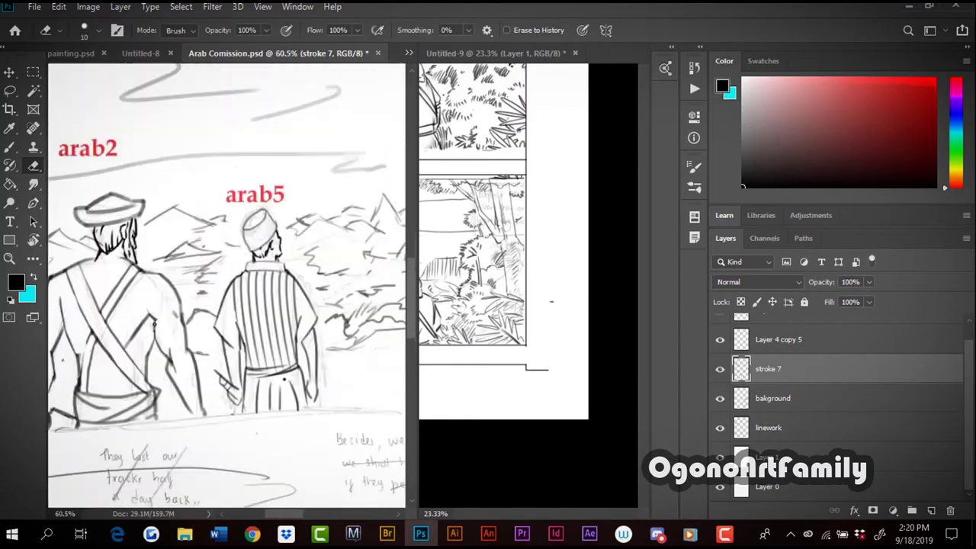
{"action": "scroll", "coordinate": [191, 458], "scroll_direction": "up", "scroll_amount": 4}
{"action": "mouse_move", "coordinate": [191, 445]}
{"action": "left_mouse_down"}
{"action": "mouse_move", "coordinate": [224, 328]}
{"action": "mouse_move", "coordinate": [191, 262]}
{"action": "mouse_move", "coordinate": [180, 183]}
{"action": "left_mouse_up"}
{"action": "scroll", "coordinate": [178, 183], "scroll_direction": "down", "scroll_amount": 4}
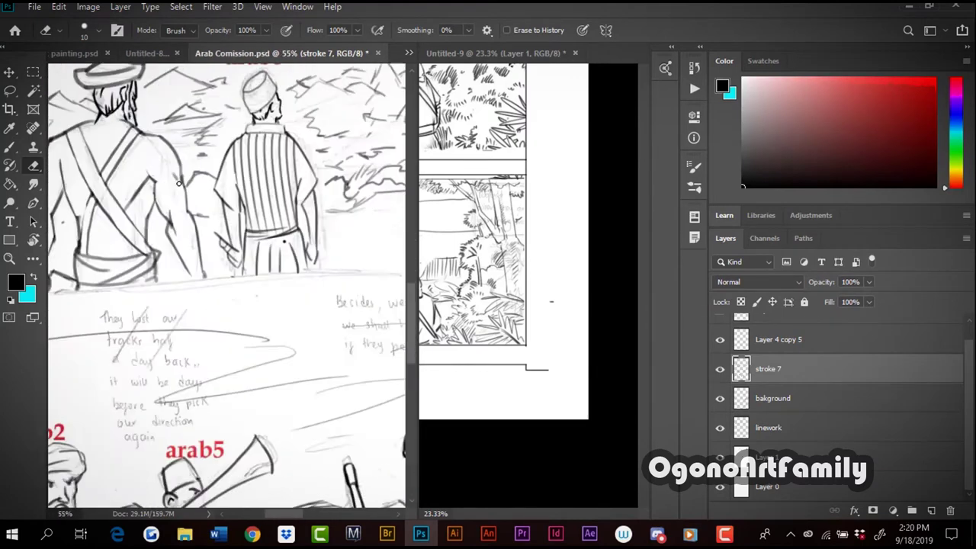
{"action": "scroll", "coordinate": [178, 183], "scroll_direction": "up", "scroll_amount": 4}
{"action": "scroll", "coordinate": [341, 143], "scroll_direction": "down", "scroll_amount": 8}
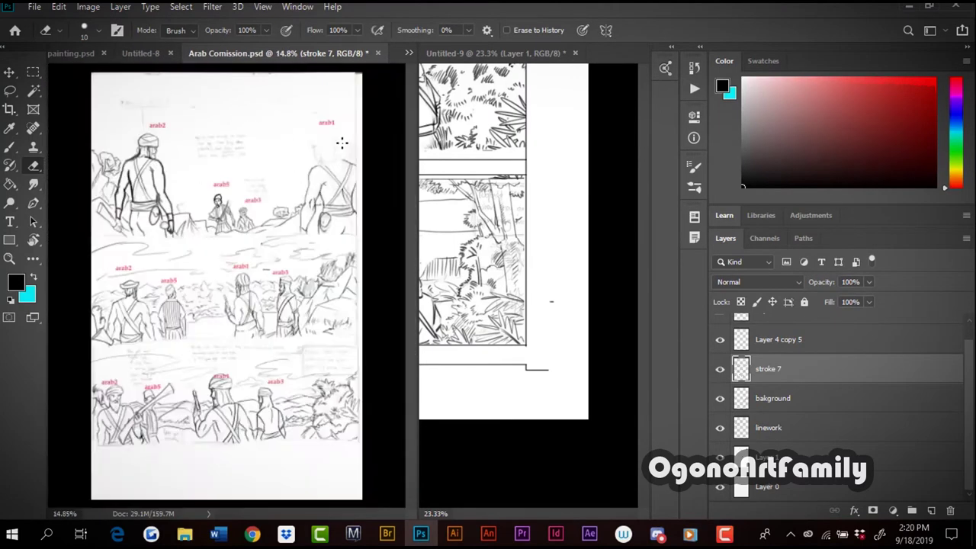
{"action": "scroll", "coordinate": [138, 159], "scroll_direction": "up", "scroll_amount": 10}
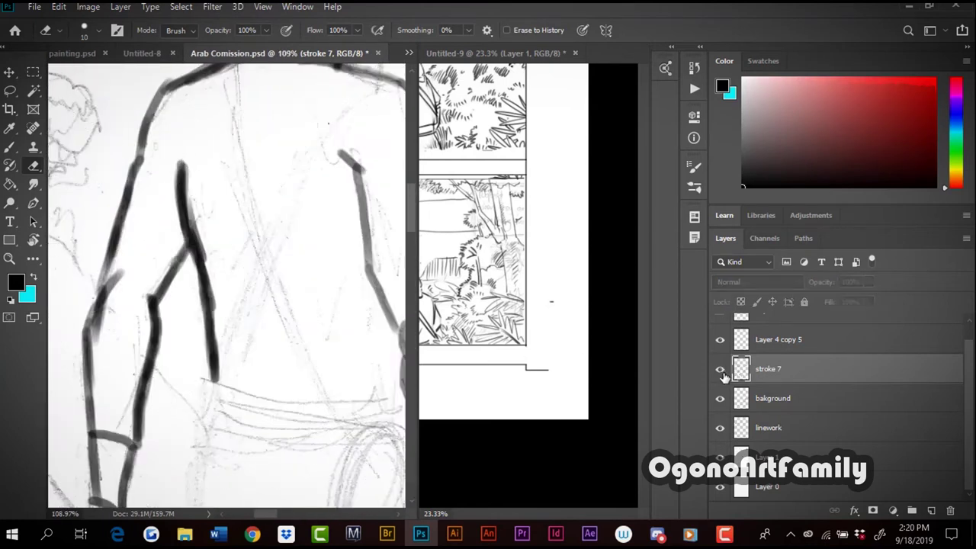
Toggle stroke 7 and linework layer visibility to compare the lines
{"action": "left_click", "coordinate": [719, 369]}
{"action": "left_click", "coordinate": [720, 429]}
{"action": "scroll", "coordinate": [275, 197], "scroll_direction": "down", "scroll_amount": 8}
{"action": "scroll", "coordinate": [274, 196], "scroll_direction": "up", "scroll_amount": 4}
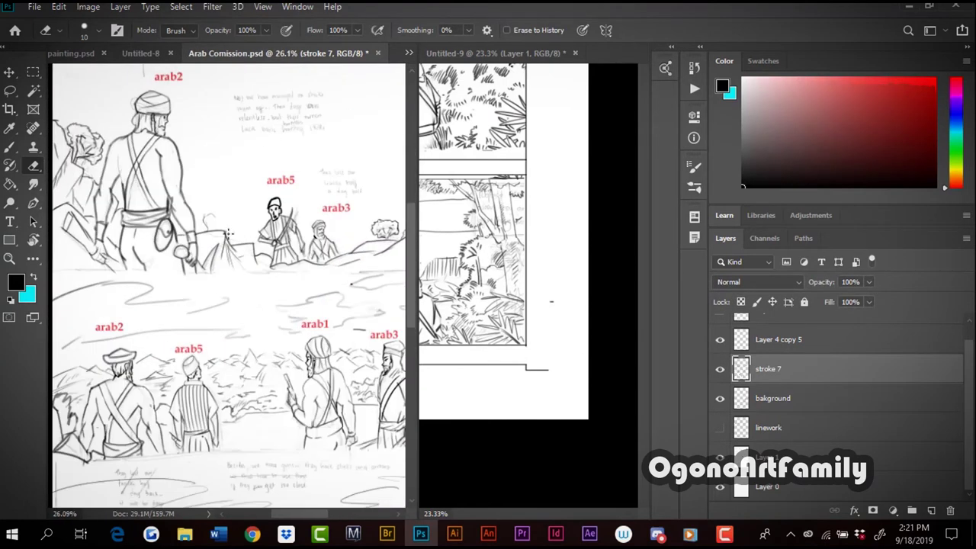
{"action": "left_click", "coordinate": [720, 369]}
{"action": "left_click", "coordinate": [720, 369]}
{"action": "left_click", "coordinate": [719, 368]}
{"action": "left_click", "coordinate": [719, 368]}
{"action": "scroll", "coordinate": [721, 344], "scroll_direction": "up", "scroll_amount": 1}
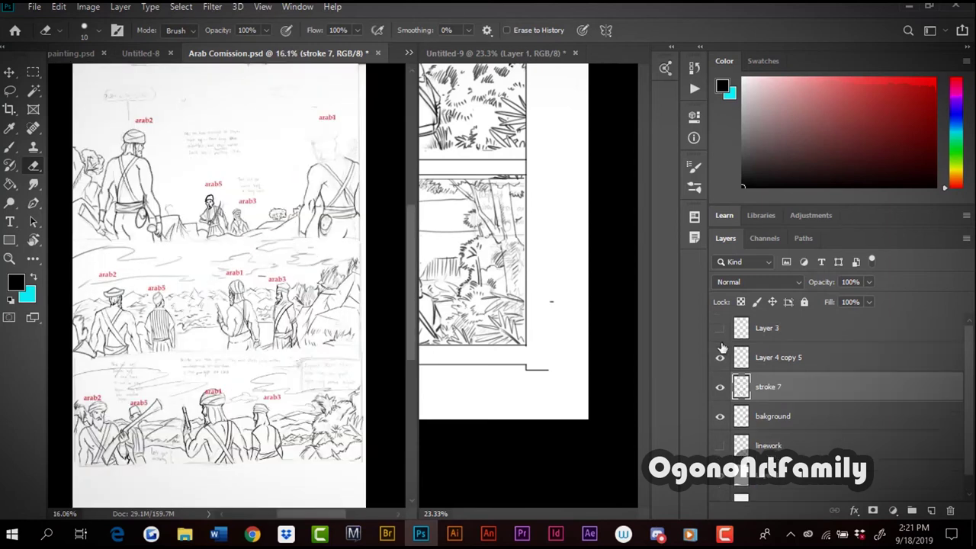
Move Layer 3 below the bakground layer and reselect stroke 7
{"action": "left_click_drag", "start_coordinate": [756, 338], "coordinate": [762, 429]}
{"action": "left_click", "coordinate": [792, 357]}
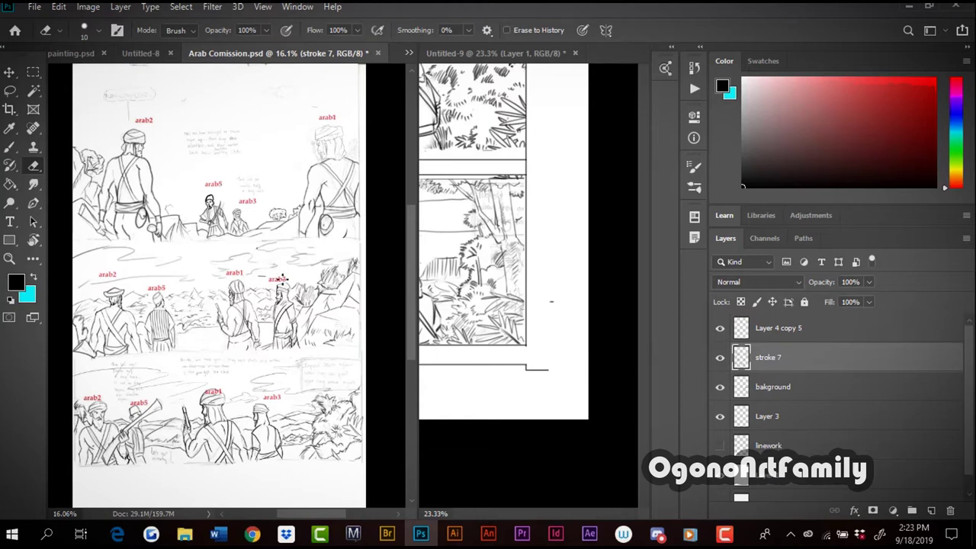
{"action": "scroll", "coordinate": [280, 279], "scroll_direction": "up", "scroll_amount": 5}
{"action": "scroll", "coordinate": [115, 172], "scroll_direction": "down", "scroll_amount": 6}
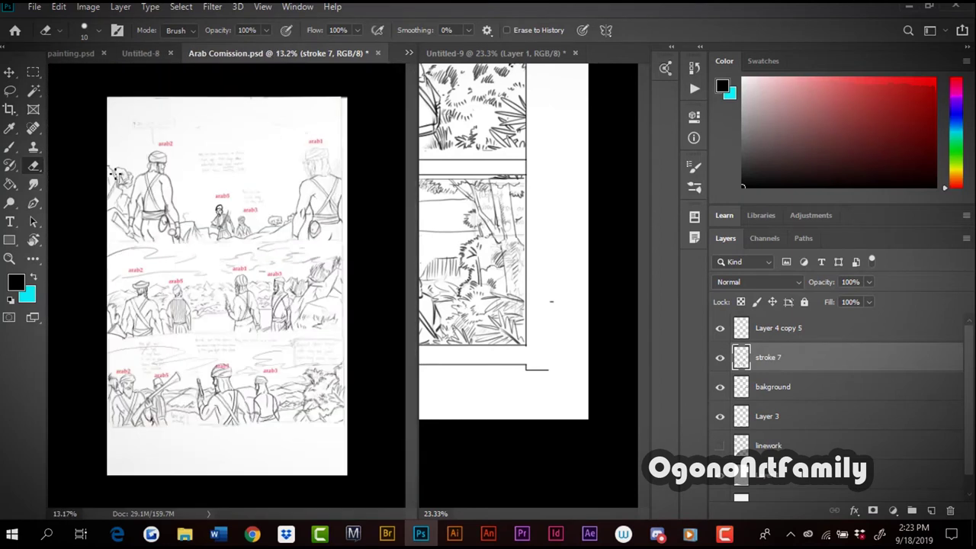
{"action": "scroll", "coordinate": [116, 174], "scroll_direction": "up", "scroll_amount": 6}
Switch to the Tapper Brush preset at 8 px size
{"action": "right_click", "coordinate": [237, 146]}
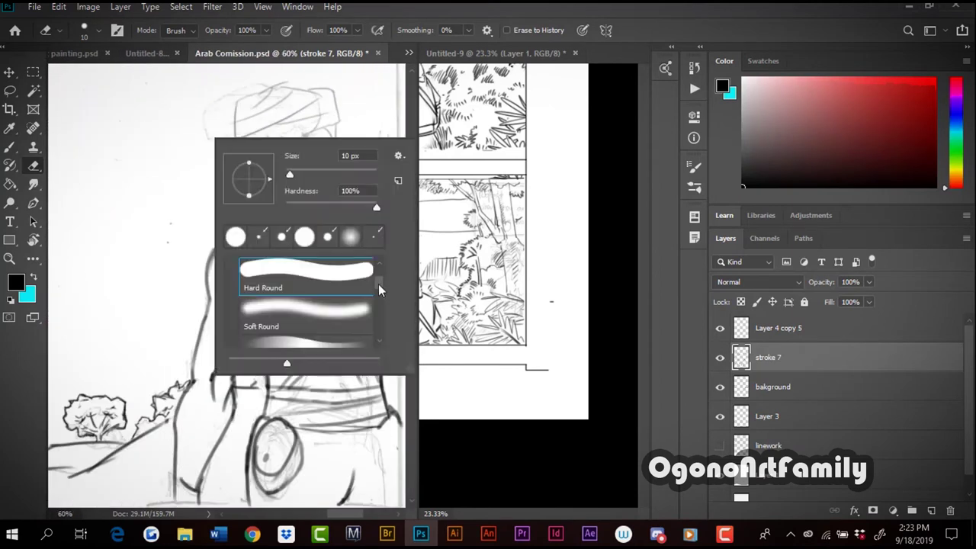
{"action": "scroll", "coordinate": [378, 284], "scroll_direction": "up", "scroll_amount": 3}
{"action": "double_click", "coordinate": [305, 308]}
{"action": "key", "text": "b"}
{"action": "left_click", "coordinate": [91, 29]}
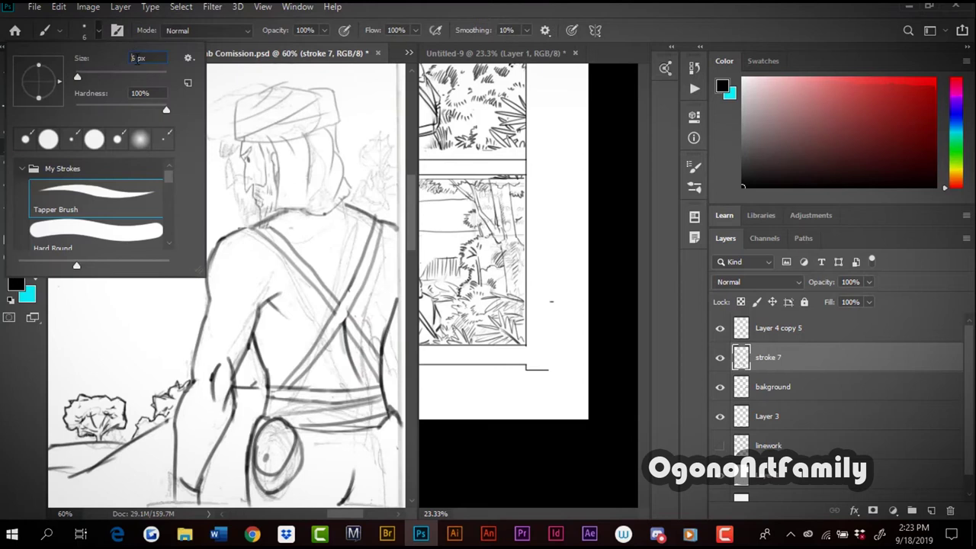
{"action": "type", "text": "8"}
{"action": "key", "text": "Return"}
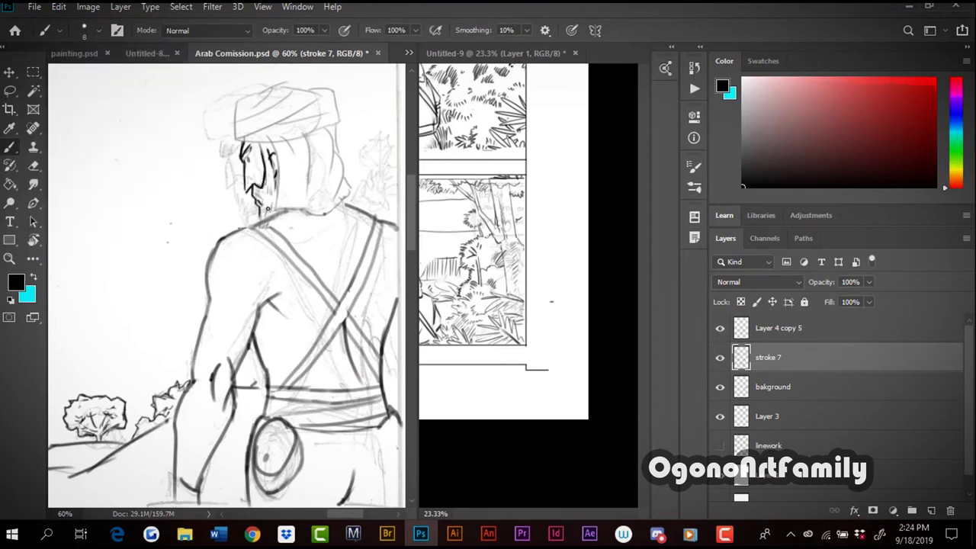
Ink arab2's jaw, neck, hair and turban outlines, redoing a misplaced turban stroke
{"action": "left_click_drag", "start_coordinate": [279, 168], "coordinate": [272, 211]}
{"action": "left_click_drag", "start_coordinate": [302, 216], "coordinate": [349, 190]}
{"action": "left_click_drag", "start_coordinate": [328, 121], "coordinate": [340, 153]}
{"action": "left_click_drag", "start_coordinate": [337, 166], "coordinate": [352, 189]}
{"action": "left_click_drag", "start_coordinate": [309, 139], "coordinate": [305, 191]}
{"action": "left_click_drag", "start_coordinate": [337, 150], "coordinate": [346, 169]}
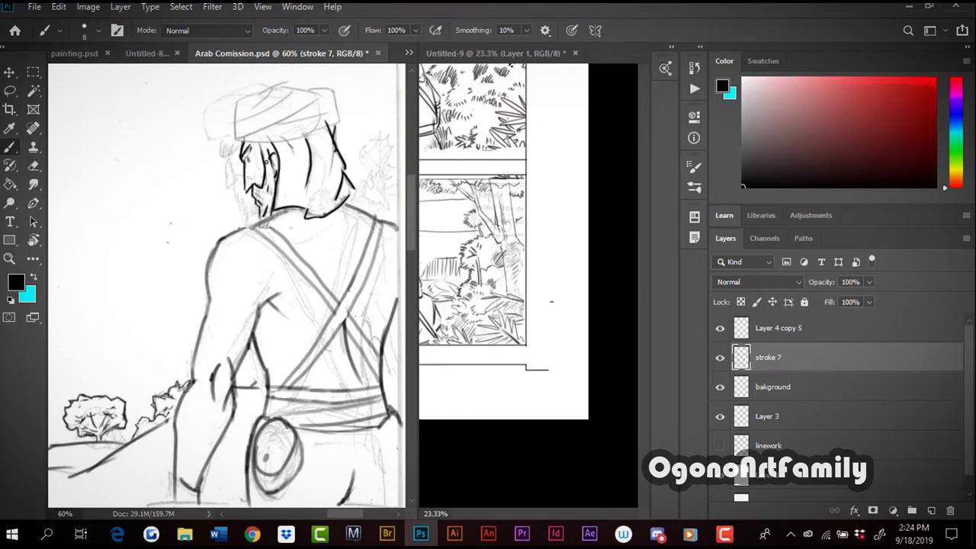
{"action": "mouse_move", "coordinate": [238, 142]}
{"action": "left_mouse_down"}
{"action": "mouse_move", "coordinate": [315, 117]}
{"action": "mouse_move", "coordinate": [343, 123]}
{"action": "left_mouse_up"}
{"action": "key", "text": "ctrl+z"}
{"action": "left_click_drag", "start_coordinate": [236, 140], "coordinate": [293, 85]}
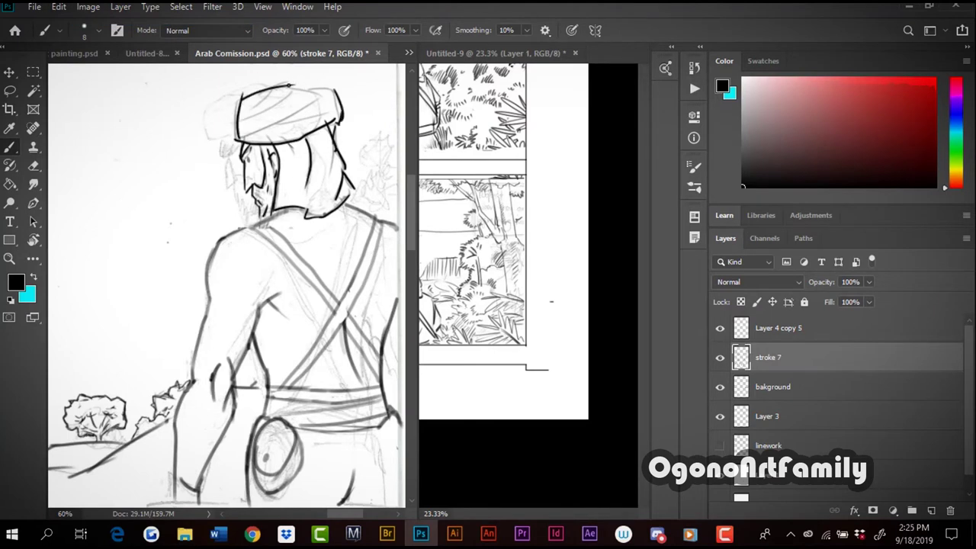
Darken the pouch outline's bottom and right side, then switch to the Eraser
{"action": "right_click", "coordinate": [212, 118]}
{"action": "key", "text": "Escape"}
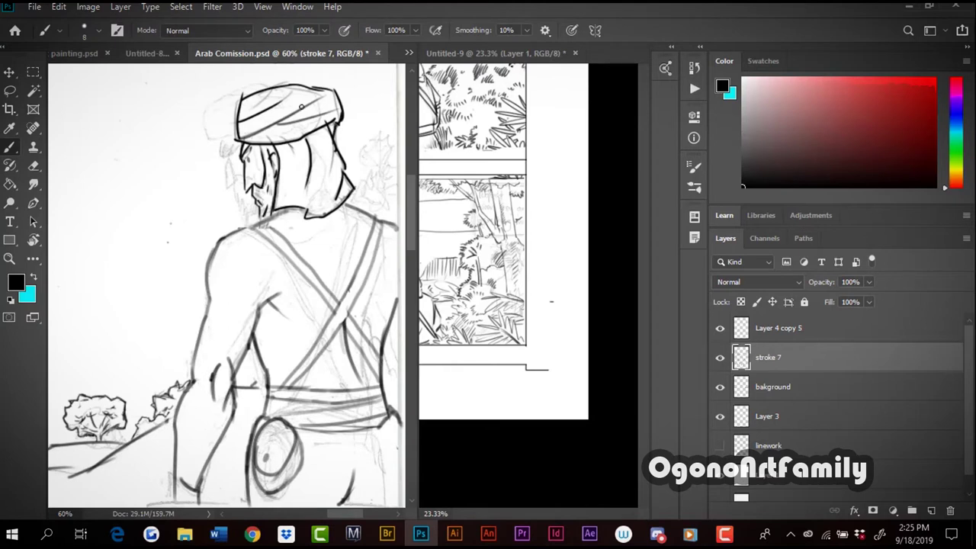
{"action": "scroll", "coordinate": [411, 224], "scroll_direction": "down", "scroll_amount": 3}
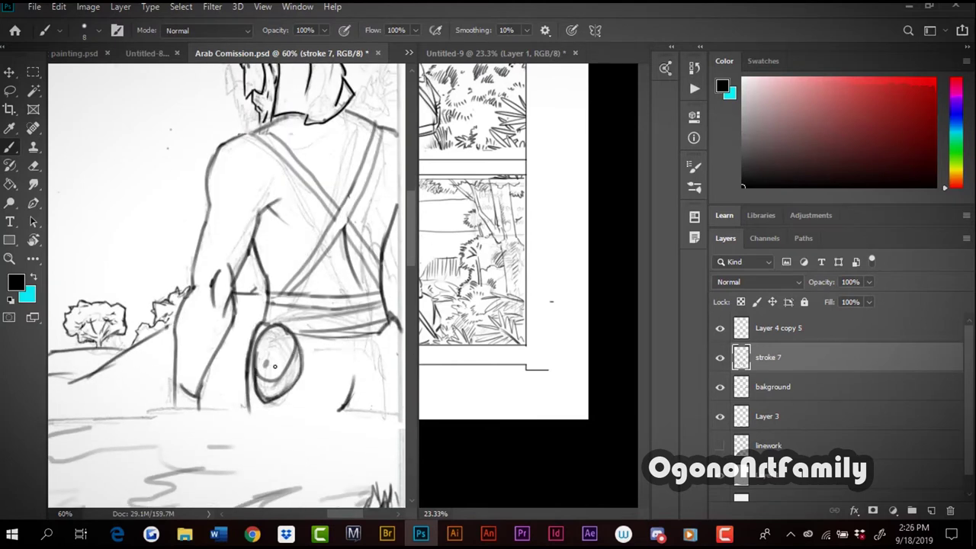
{"action": "left_click_drag", "start_coordinate": [250, 368], "coordinate": [285, 365]}
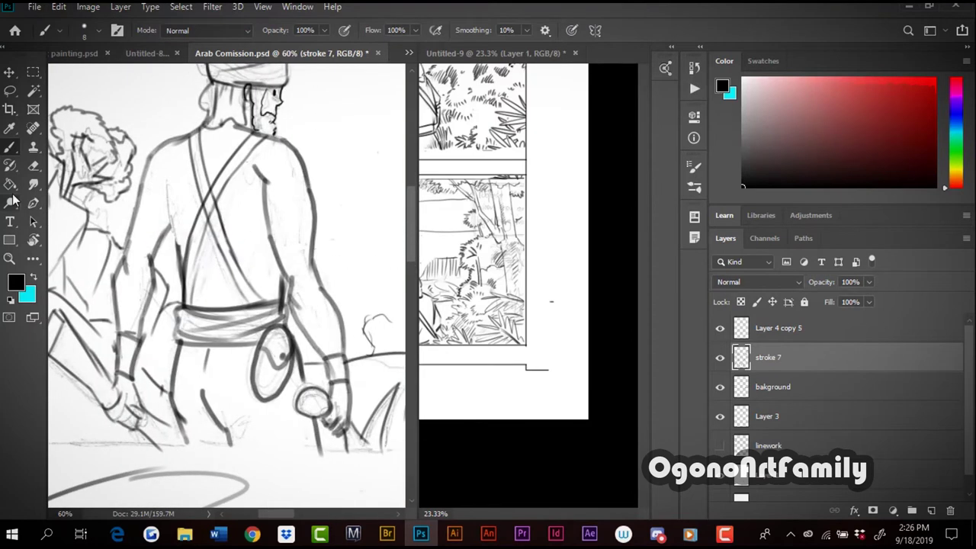
{"action": "key", "text": "e"}
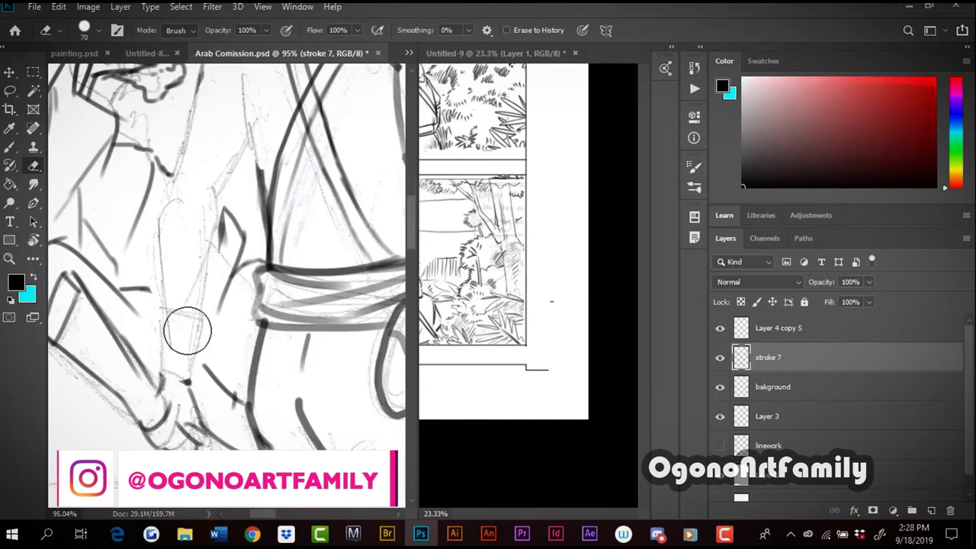
Erase the dark strap, belt and pouch strokes, then reselect the Tapper Brush
{"action": "left_click_drag", "start_coordinate": [583, 514], "coordinate": [522, 514]}
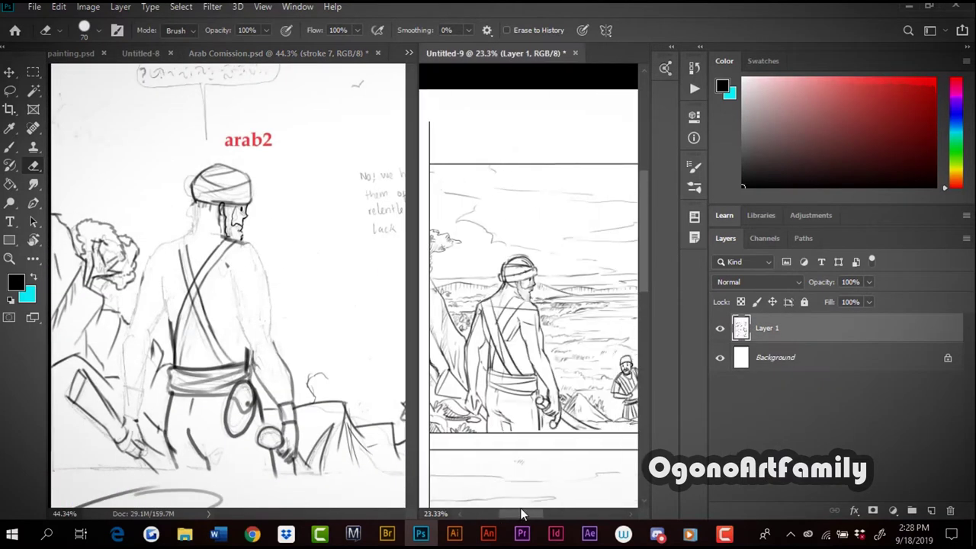
{"action": "left_click", "coordinate": [292, 293]}
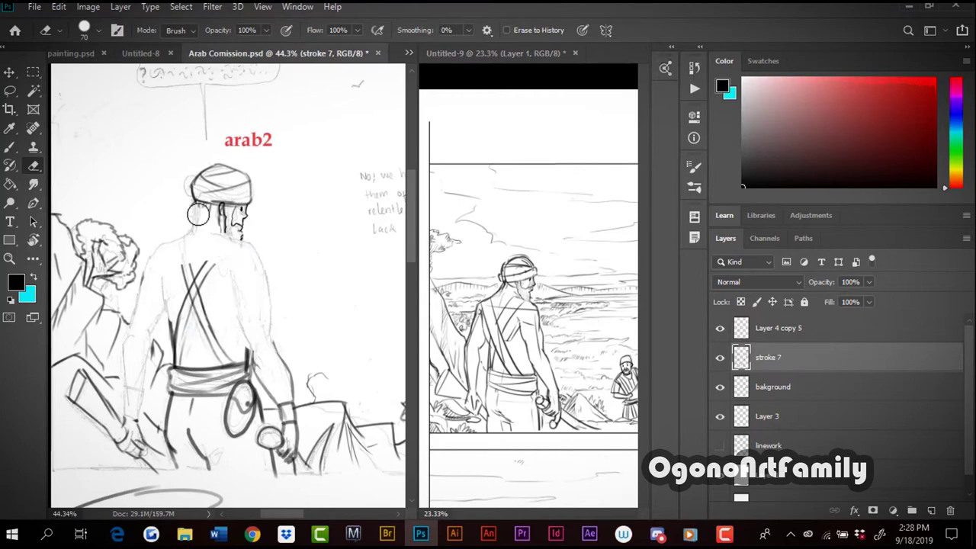
{"action": "mouse_move", "coordinate": [226, 280]}
{"action": "left_mouse_down"}
{"action": "mouse_move", "coordinate": [229, 373]}
{"action": "mouse_move", "coordinate": [186, 385]}
{"action": "mouse_move", "coordinate": [163, 322]}
{"action": "left_mouse_up"}
{"action": "right_click", "coordinate": [293, 229]}
{"action": "left_click", "coordinate": [327, 350]}
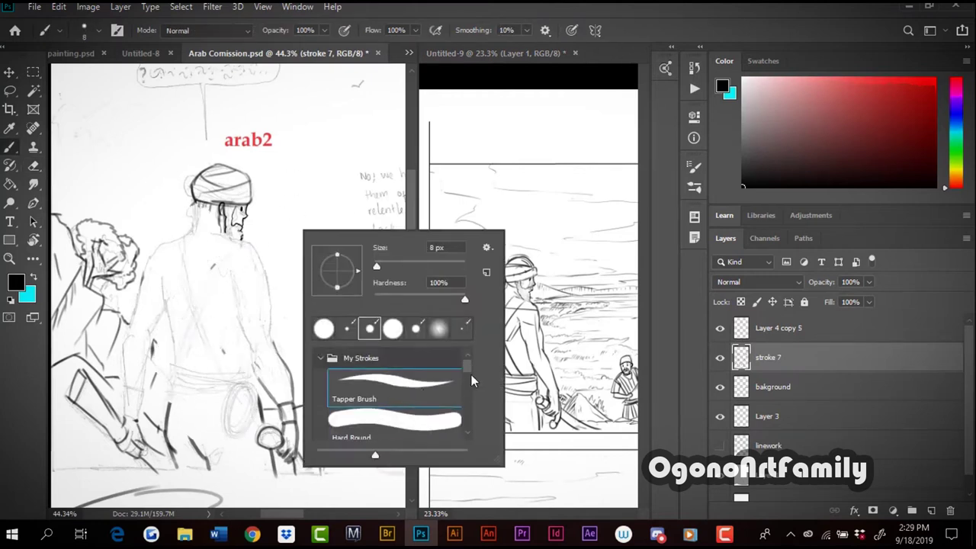
{"action": "double_click", "coordinate": [396, 393]}
{"action": "left_click", "coordinate": [164, 244]}
{"action": "left_click", "coordinate": [237, 258], "text": "shift"}
Ink the belt's upper and lower edges and the torso's left contour
{"action": "left_click_drag", "start_coordinate": [170, 364], "coordinate": [238, 378]}
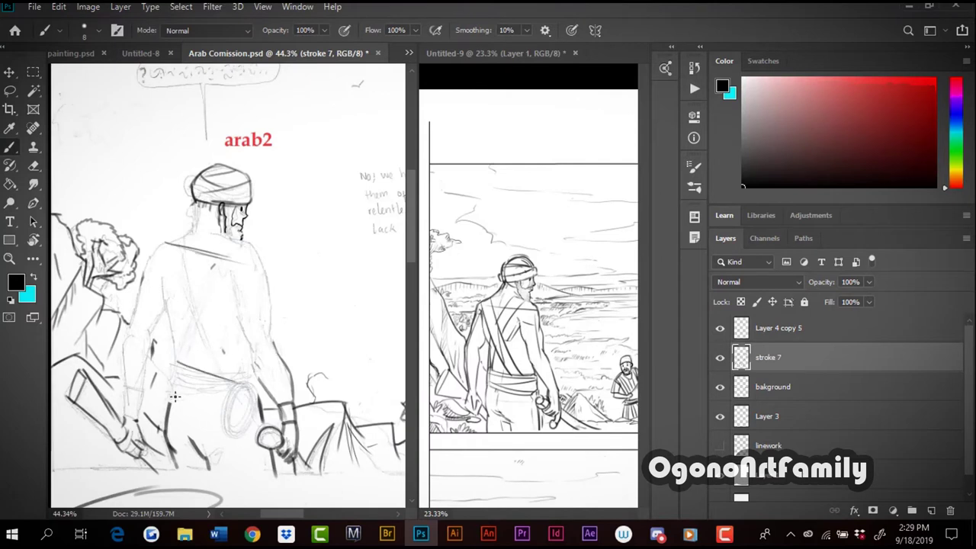
{"action": "left_click_drag", "start_coordinate": [174, 392], "coordinate": [251, 414]}
{"action": "mouse_move", "coordinate": [168, 366]}
{"action": "left_mouse_down"}
{"action": "mouse_move", "coordinate": [169, 398]}
{"action": "mouse_move", "coordinate": [244, 378]}
{"action": "left_mouse_up"}
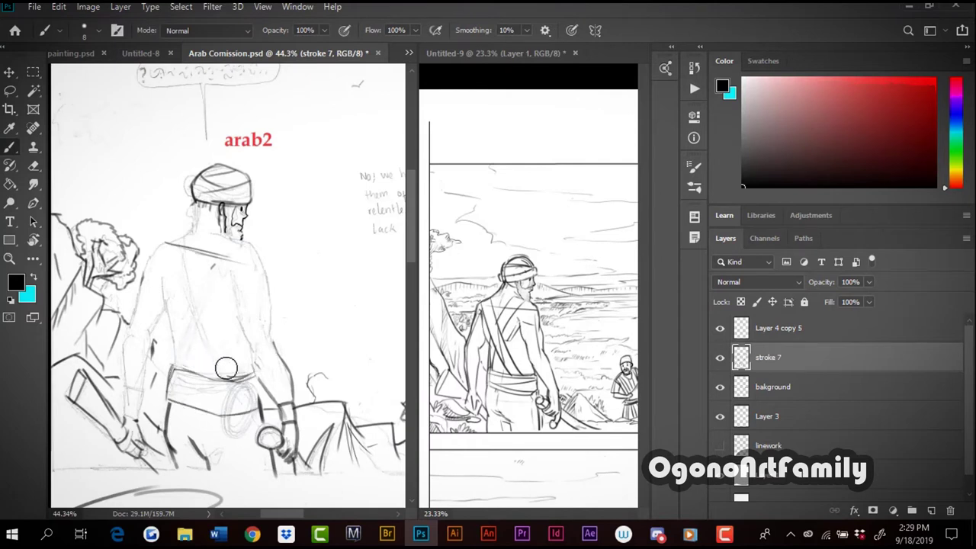
{"action": "left_click_drag", "start_coordinate": [160, 265], "coordinate": [180, 356]}
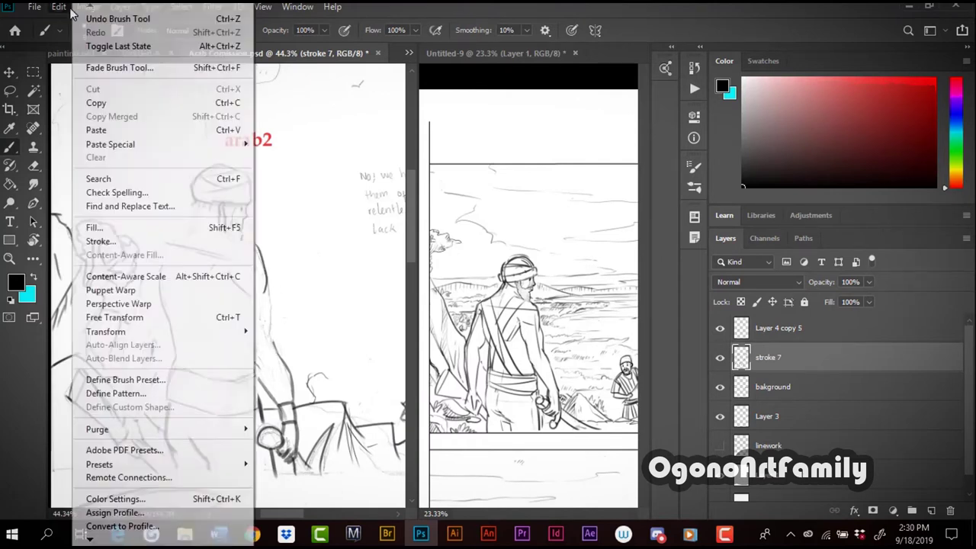
{"action": "left_click_drag", "start_coordinate": [248, 242], "coordinate": [267, 283]}
Retry the right torso edge several times, ink the torso front, and undo two strokes
{"action": "key", "text": "ctrl+z"}
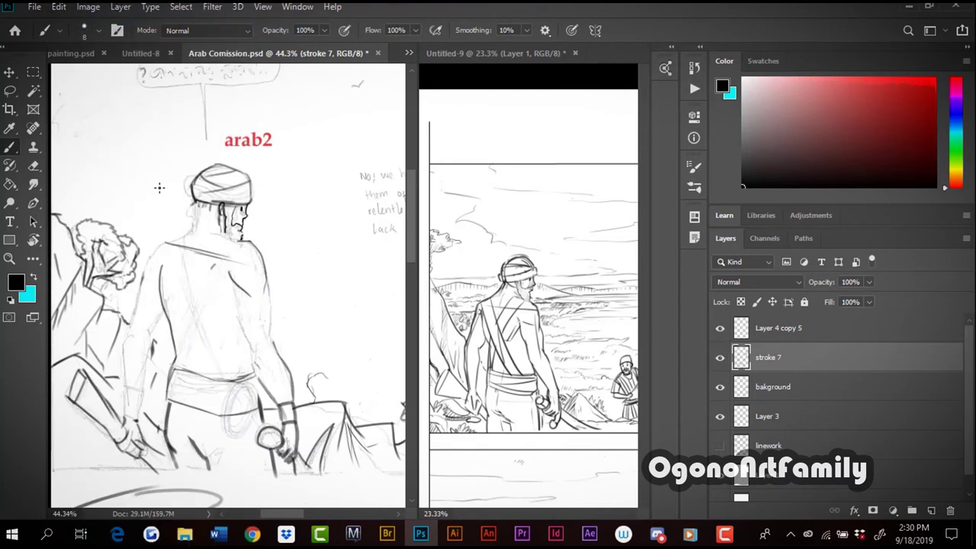
{"action": "left_click_drag", "start_coordinate": [267, 287], "coordinate": [279, 340]}
{"action": "key", "text": "ctrl+z"}
{"action": "key", "text": "ctrl+z"}
{"action": "left_click_drag", "start_coordinate": [263, 279], "coordinate": [279, 348]}
{"action": "key", "text": "ctrl+z"}
{"action": "left_click_drag", "start_coordinate": [224, 285], "coordinate": [253, 367]}
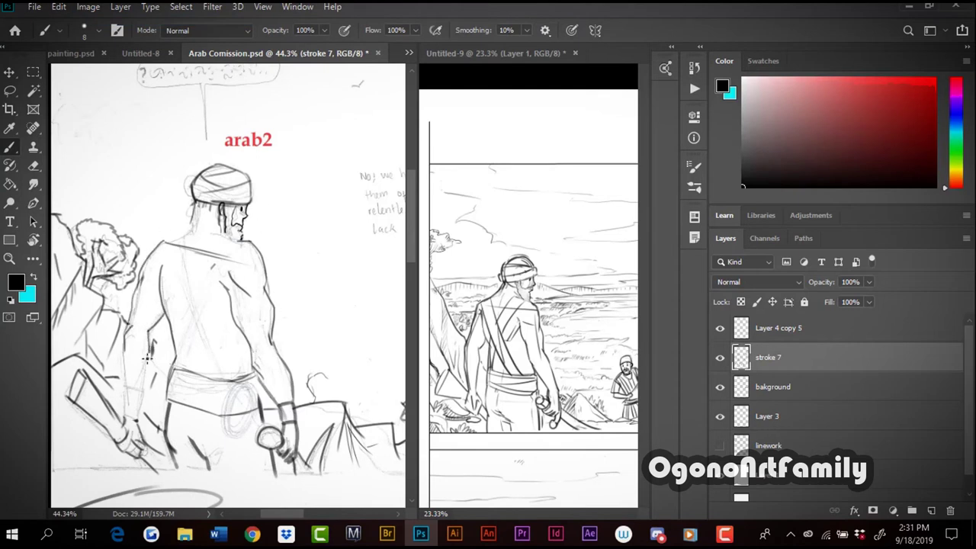
{"action": "left_click_drag", "start_coordinate": [148, 339], "coordinate": [141, 410]}
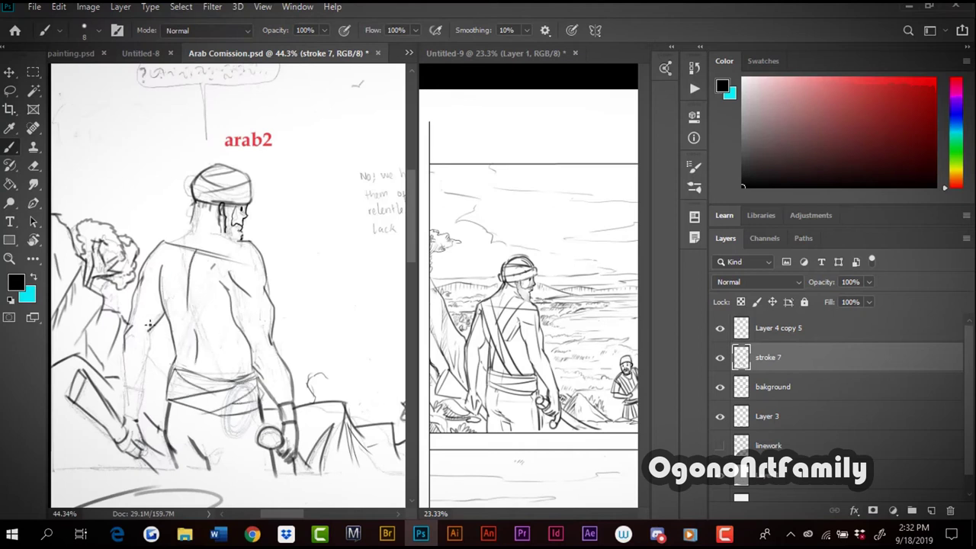
{"action": "left_click", "coordinate": [59, 6]}
{"action": "left_click", "coordinate": [91, 15]}
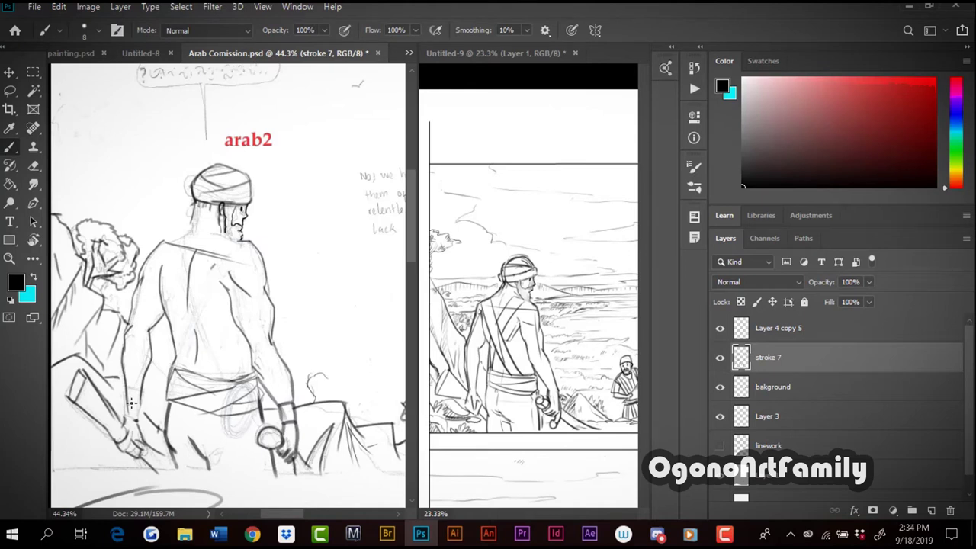
Ink arab2's shoulder, right back and arm contour, undoing stray strokes beside the neck
{"action": "scroll", "coordinate": [131, 404], "scroll_direction": "up", "scroll_amount": 1}
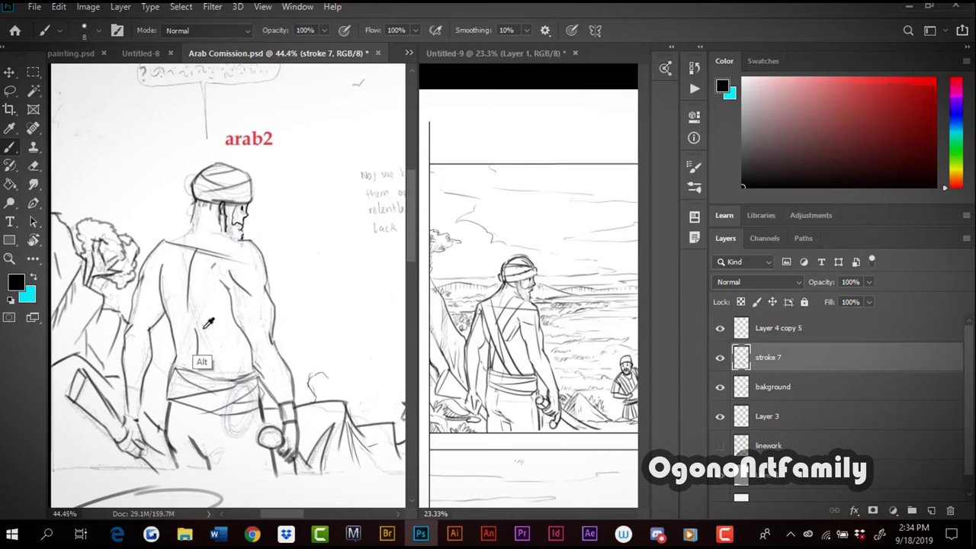
{"action": "key", "text": "alt"}
{"action": "key", "text": "ctrl+z"}
{"action": "key", "text": "ctrl+z"}
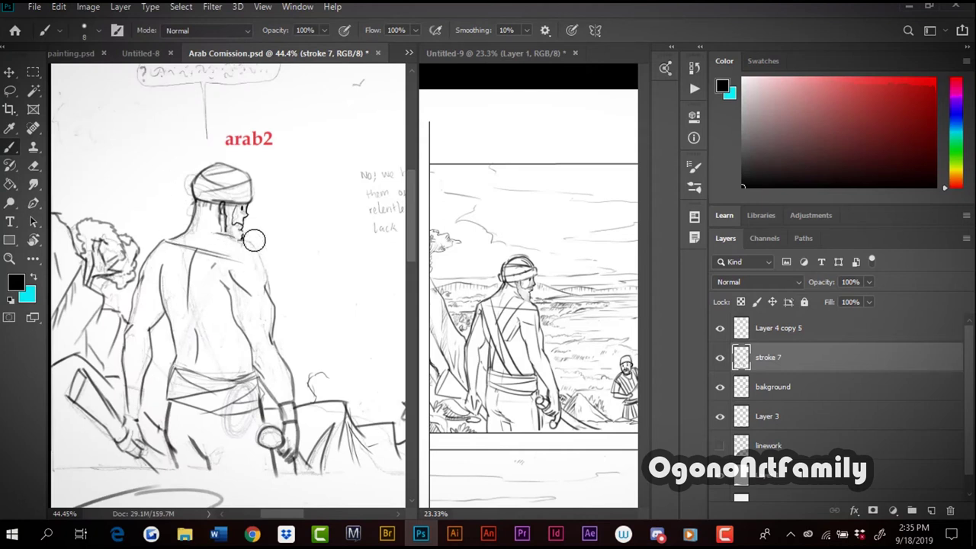
{"action": "left_click_drag", "start_coordinate": [173, 252], "coordinate": [273, 294]}
{"action": "key", "text": "ctrl+z"}
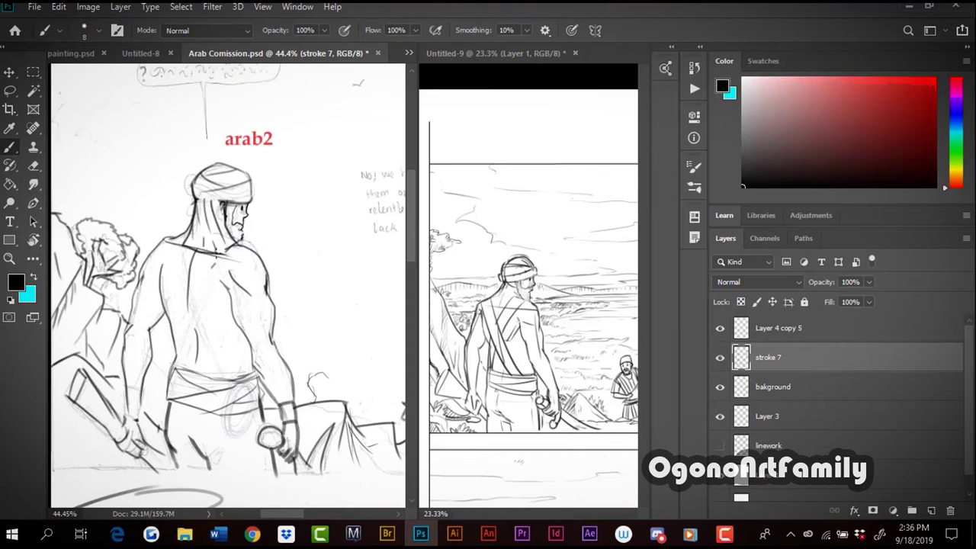
Clean up leftover sketch strokes around arab2's neck and shoulder
{"action": "right_click", "coordinate": [177, 247]}
{"action": "key", "text": "Escape"}
{"action": "key", "text": "ctrl+z"}
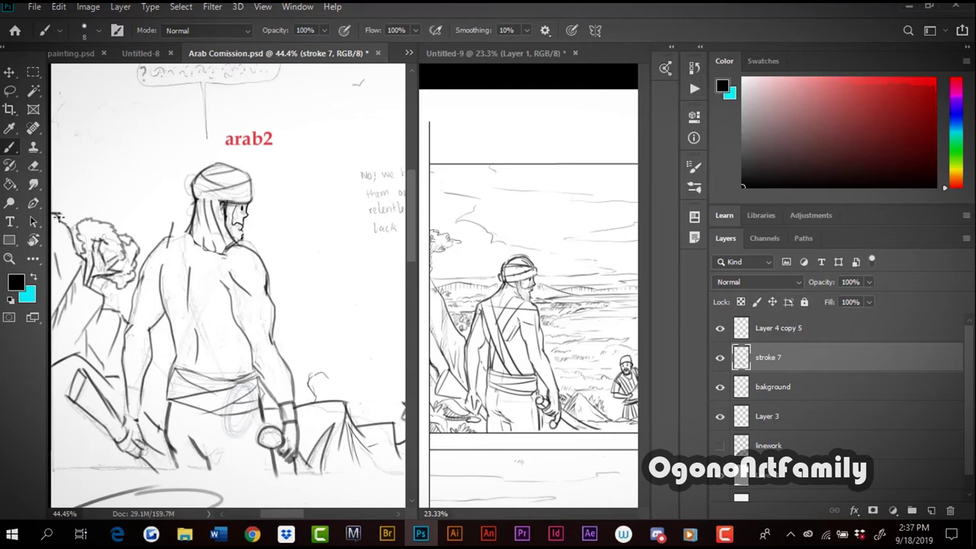
{"action": "key", "text": "e"}
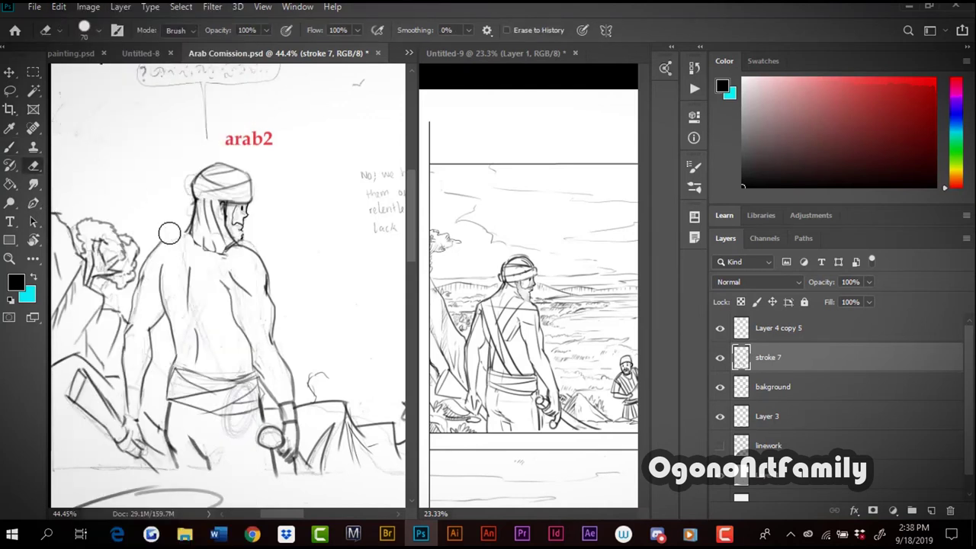
{"action": "key", "text": "b"}
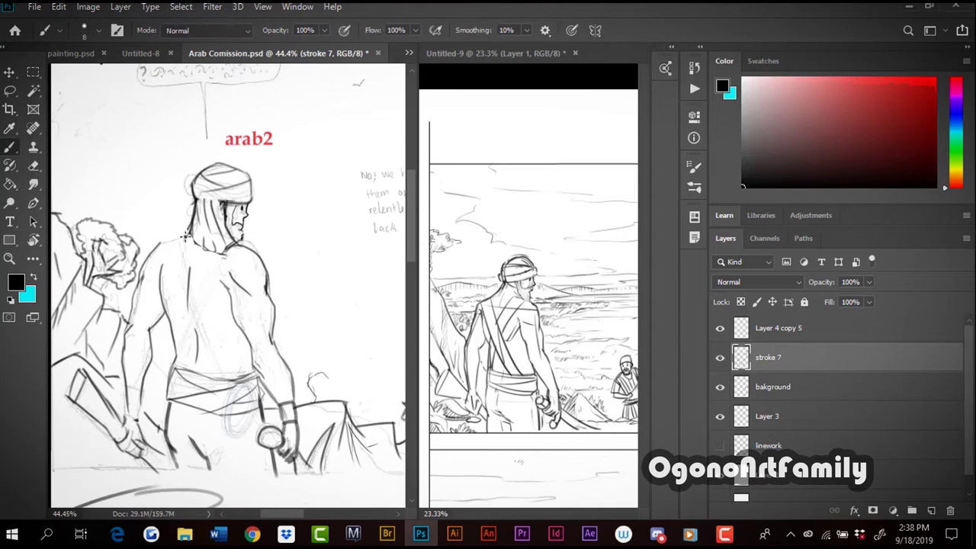
Draw two crossing diagonal straps across arab2's back, one running from left shoulder to belt
{"action": "left_click_drag", "start_coordinate": [221, 247], "coordinate": [181, 365]}
{"action": "left_click_drag", "start_coordinate": [195, 238], "coordinate": [260, 359]}
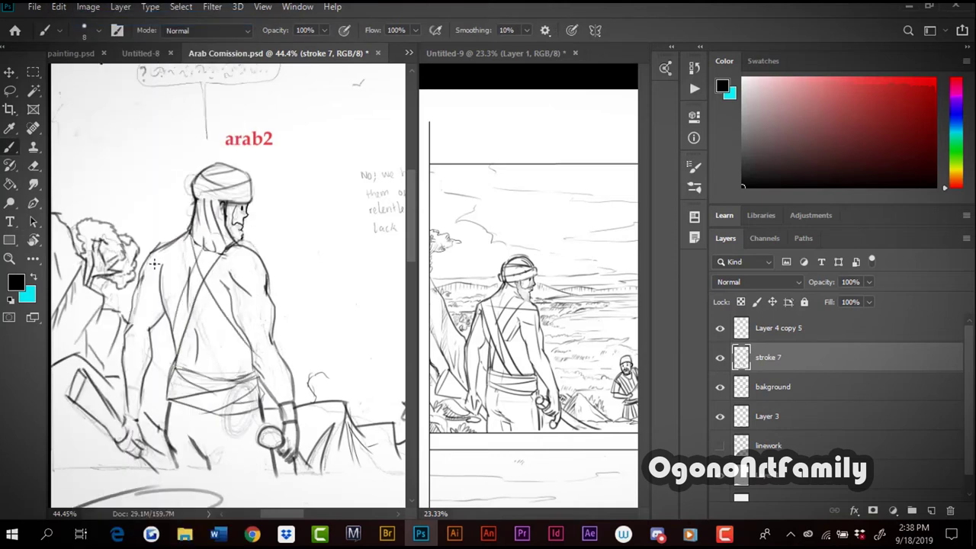
{"action": "key", "text": "ctrl+z"}
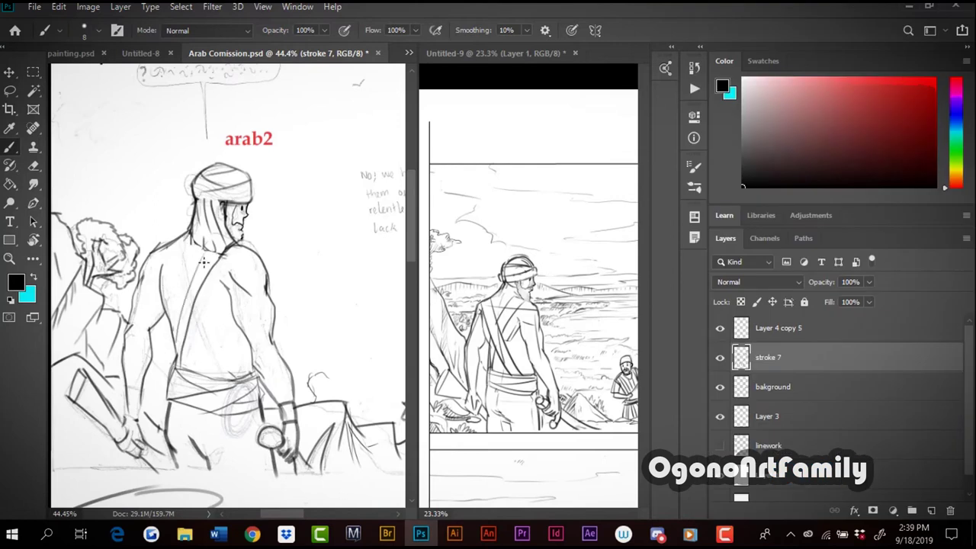
{"action": "left_click_drag", "start_coordinate": [191, 237], "coordinate": [243, 370]}
{"action": "key", "text": "ctrl+z"}
{"action": "key", "text": "ctrl+z"}
{"action": "key", "text": "ctrl+z"}
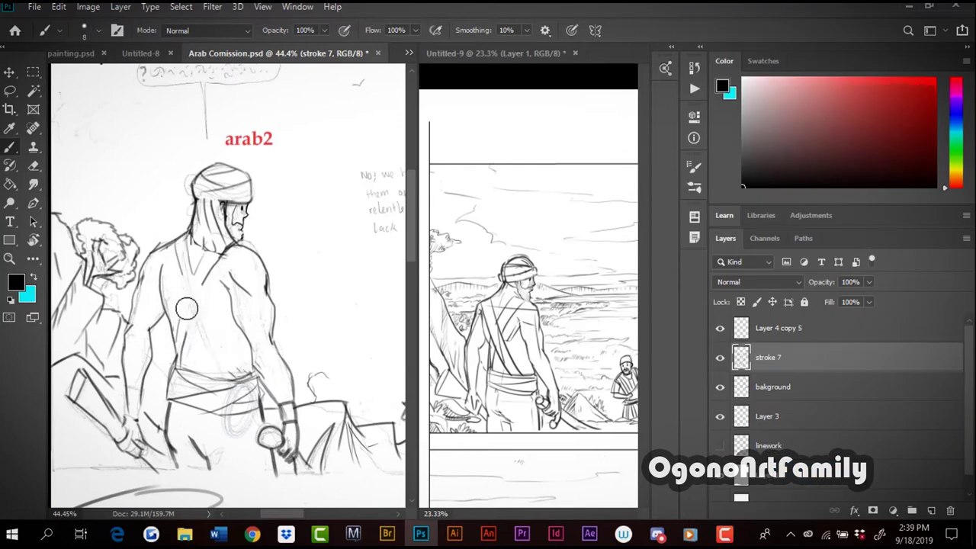
{"action": "key", "text": "ctrl+shift+z"}
{"action": "key", "text": "ctrl+shift+z"}
{"action": "key", "text": "ctrl+shift+z"}
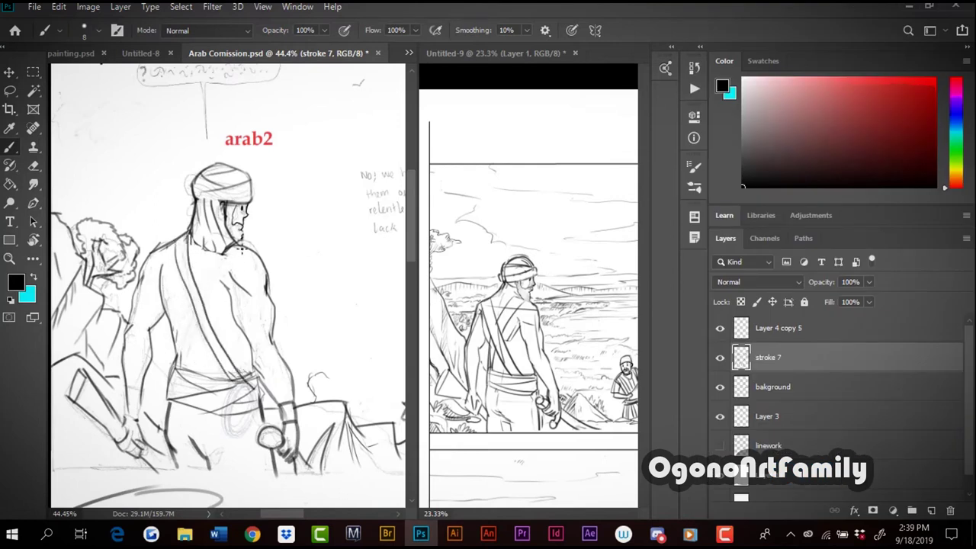
{"action": "key", "text": "e"}
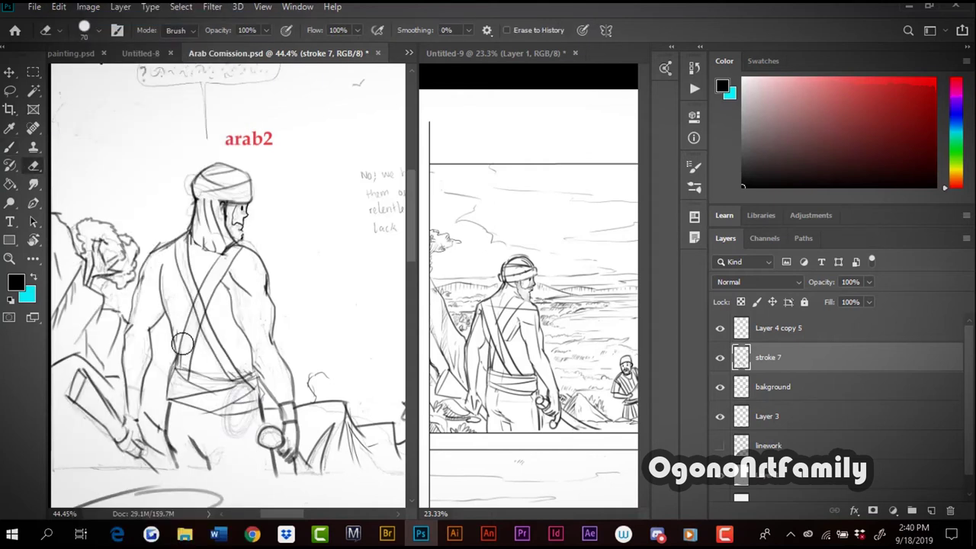
{"action": "scroll", "coordinate": [184, 381], "scroll_direction": "up", "scroll_amount": 5}
{"action": "scroll", "coordinate": [209, 348], "scroll_direction": "down", "scroll_amount": 3}
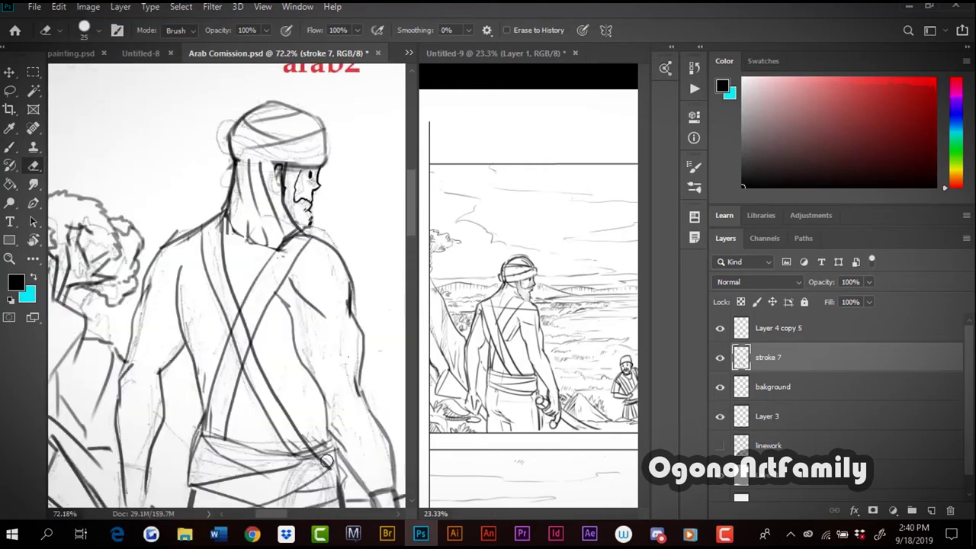
Brush short hatching strokes in the hills left of arab5 and rough lines across the top sky
{"action": "scroll", "coordinate": [229, 320], "scroll_direction": "down", "scroll_amount": 5}
{"action": "scroll", "coordinate": [152, 193], "scroll_direction": "up", "scroll_amount": 2}
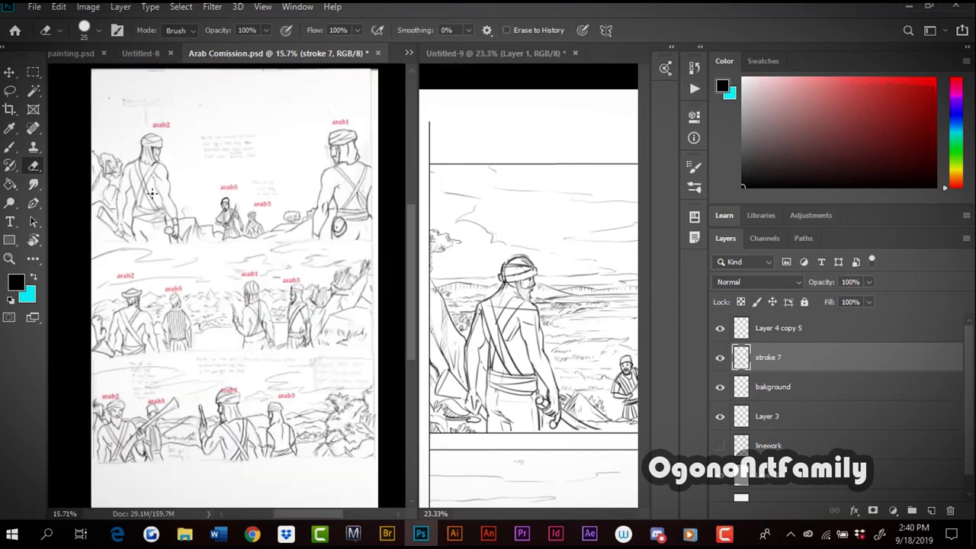
{"action": "scroll", "coordinate": [181, 209], "scroll_direction": "up", "scroll_amount": 3}
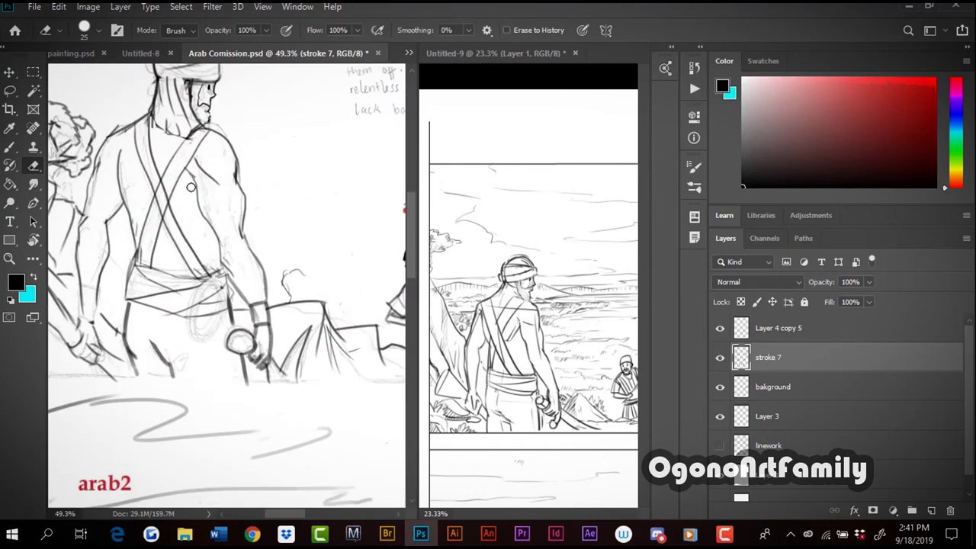
{"action": "key", "text": "b"}
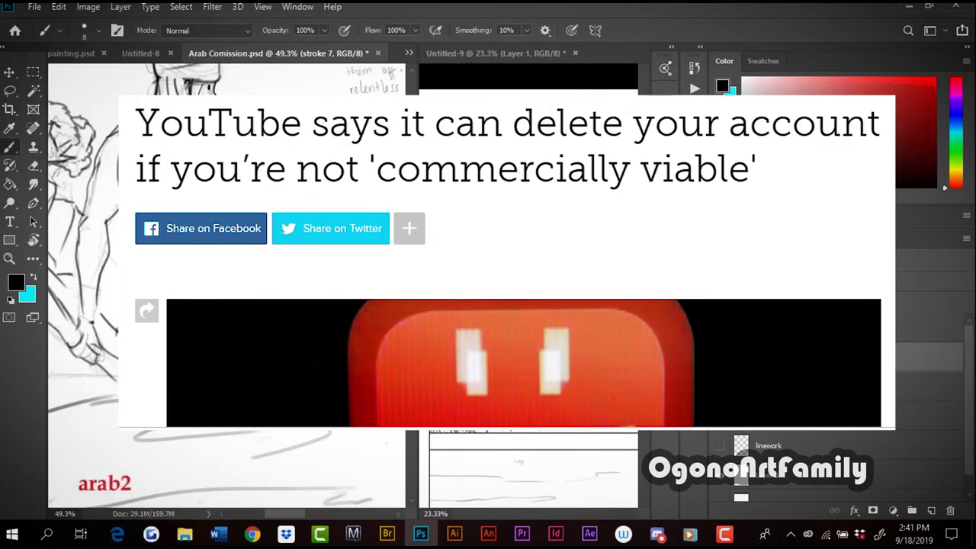
{"action": "scroll", "coordinate": [227, 286], "scroll_direction": "down", "scroll_amount": 5}
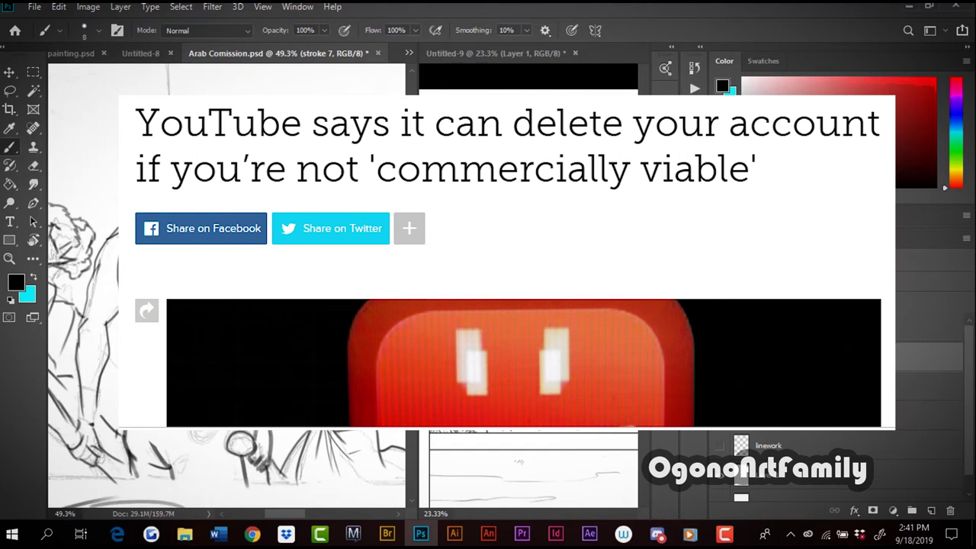
{"action": "scroll", "coordinate": [226, 285], "scroll_direction": "up", "scroll_amount": 5}
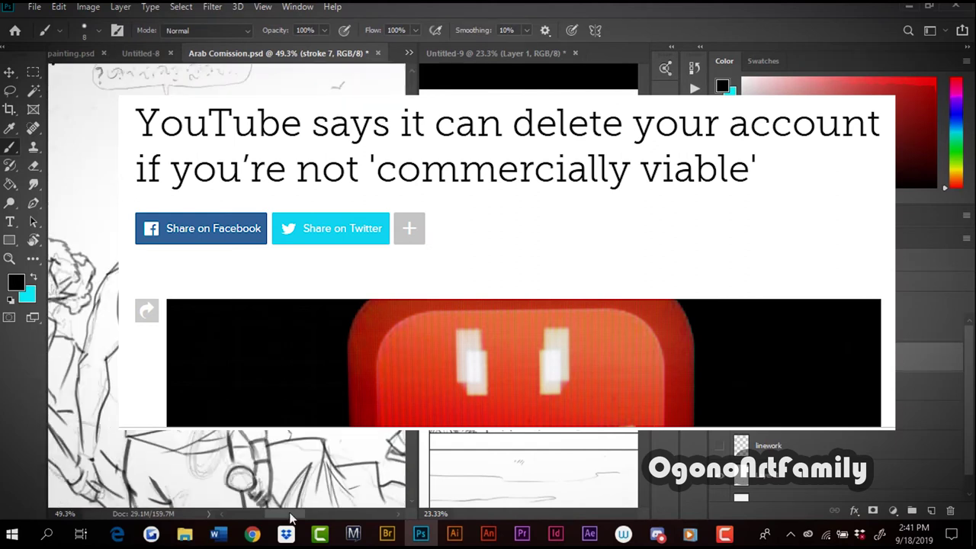
{"action": "scroll", "coordinate": [181, 246], "scroll_direction": "down", "scroll_amount": 3}
{"action": "scroll", "coordinate": [181, 247], "scroll_direction": "right", "scroll_amount": 3}
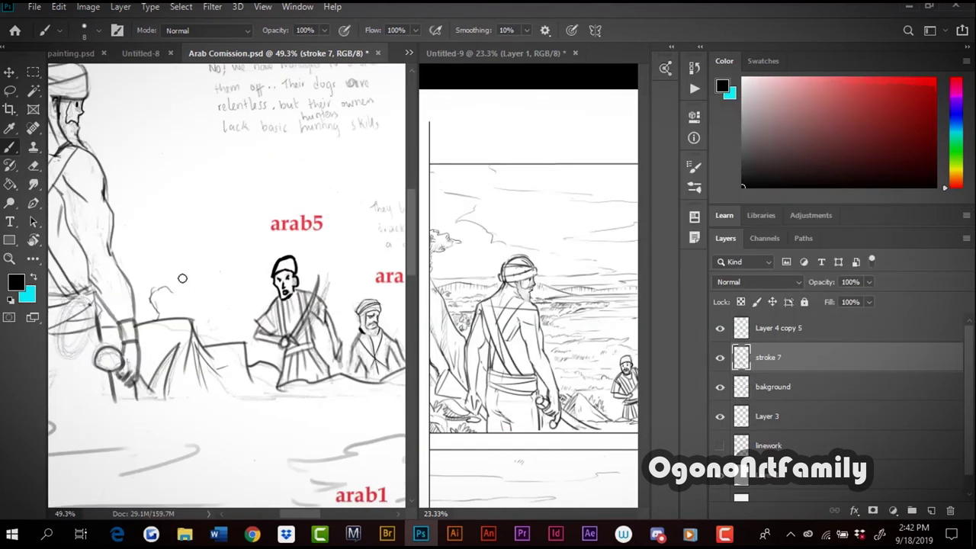
{"action": "left_click_drag", "start_coordinate": [188, 292], "coordinate": [234, 314]}
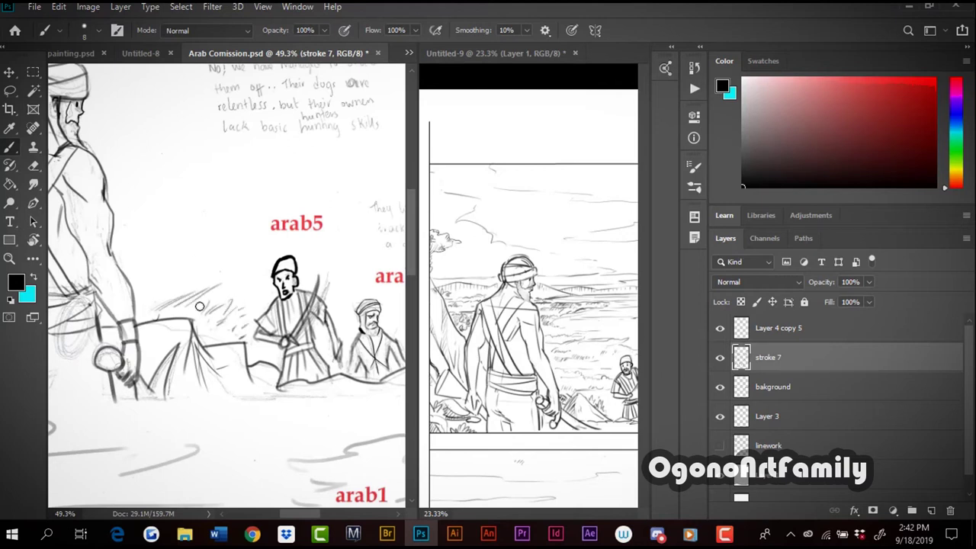
{"action": "key", "text": "ctrl+z"}
{"action": "key", "text": "ctrl+shift+z"}
{"action": "scroll", "coordinate": [210, 142], "scroll_direction": "down", "scroll_amount": 3}
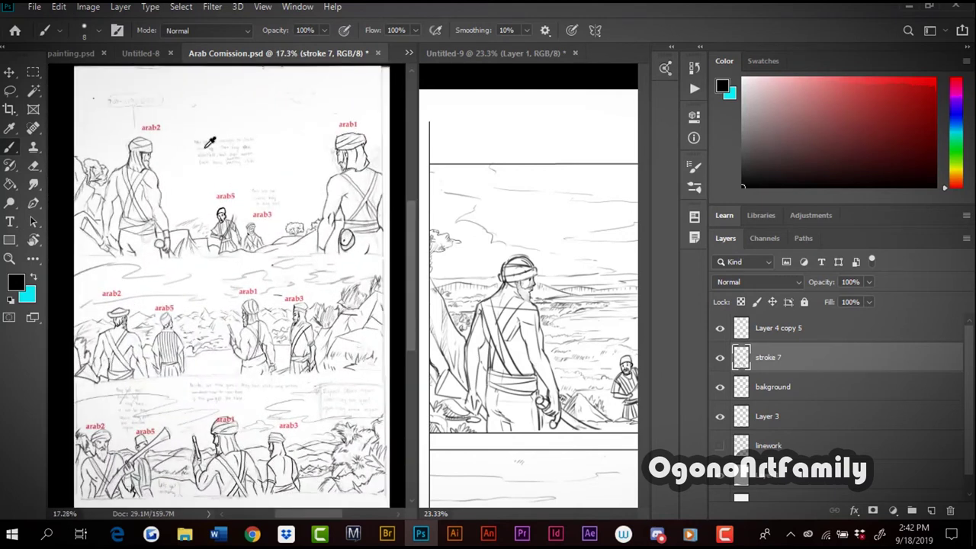
{"action": "left_click_drag", "start_coordinate": [90, 94], "coordinate": [248, 116]}
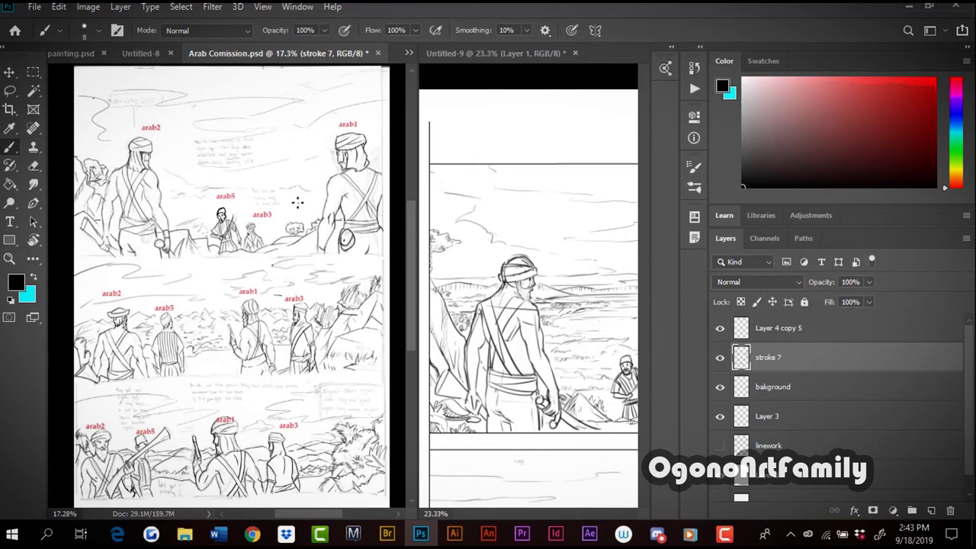
{"action": "left_click", "coordinate": [772, 386]}
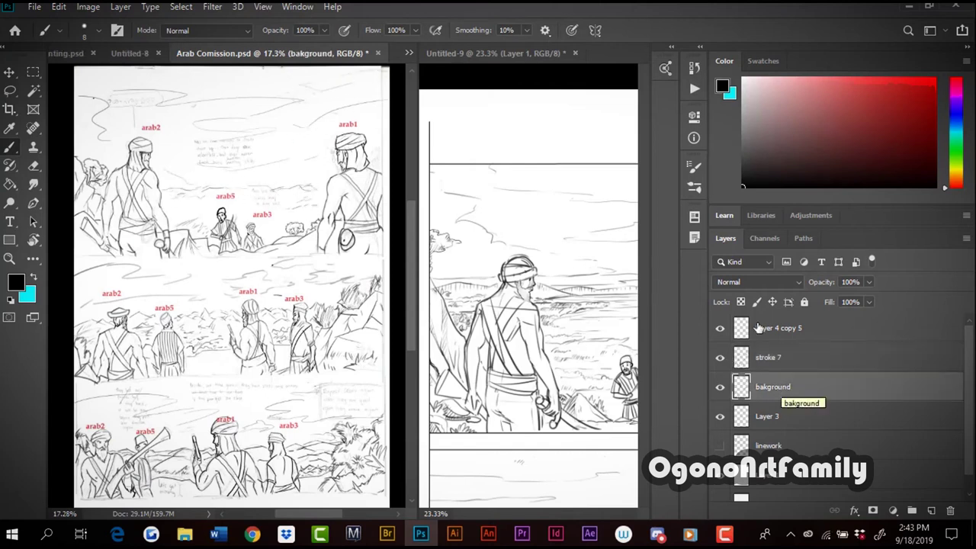
{"action": "scroll", "coordinate": [191, 124], "scroll_direction": "down", "scroll_amount": 2}
{"action": "scroll", "coordinate": [174, 117], "scroll_direction": "up", "scroll_amount": 3}
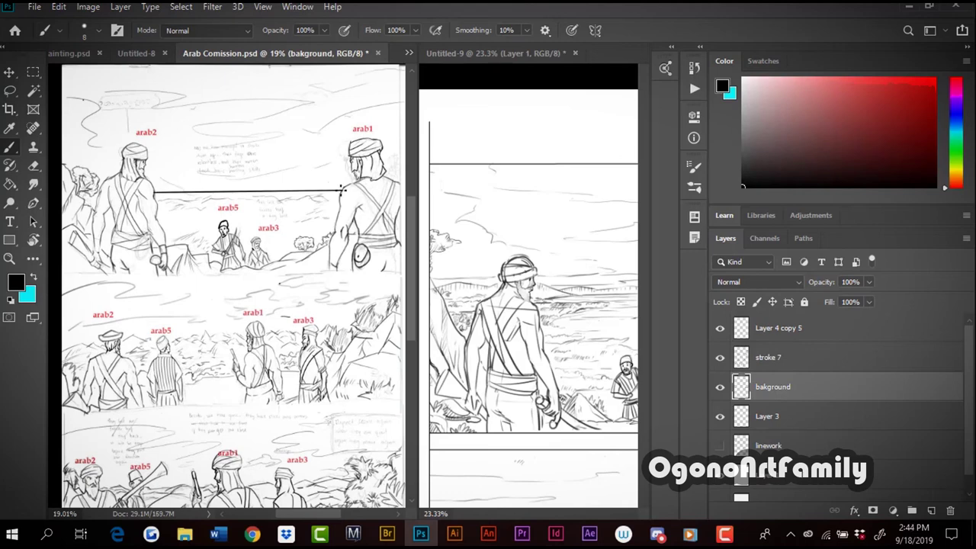
{"action": "scroll", "coordinate": [265, 202], "scroll_direction": "down", "scroll_amount": 2}
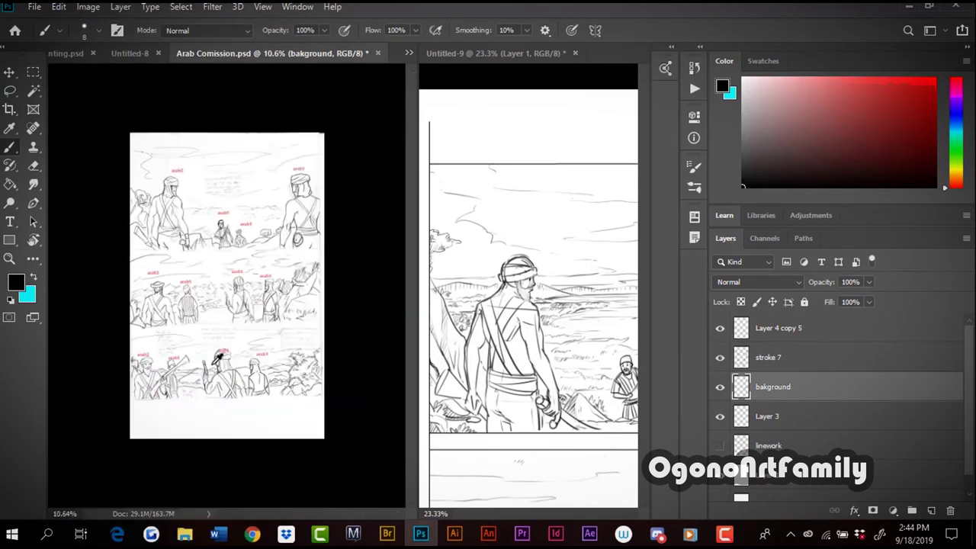
{"action": "scroll", "coordinate": [307, 164], "scroll_direction": "up", "scroll_amount": 3}
{"action": "scroll", "coordinate": [258, 290], "scroll_direction": "down", "scroll_amount": 4}
{"action": "key", "text": "ctrl+Tab"}
{"action": "scroll", "coordinate": [528, 305], "scroll_direction": "down", "scroll_amount": 2}
{"action": "key", "text": "ctrl+Tab"}
{"action": "scroll", "coordinate": [255, 282], "scroll_direction": "up", "scroll_amount": 6}
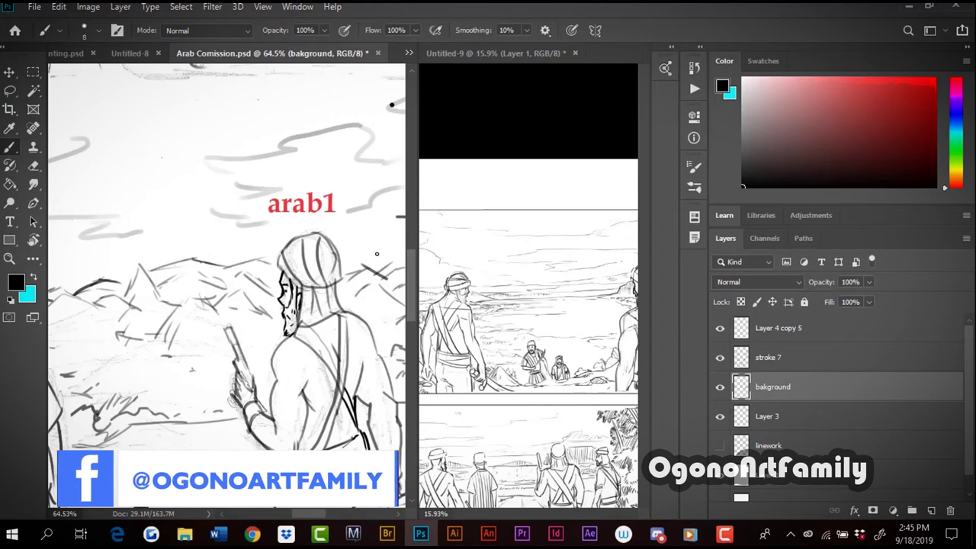
{"action": "left_click_drag", "start_coordinate": [326, 519], "coordinate": [302, 518]}
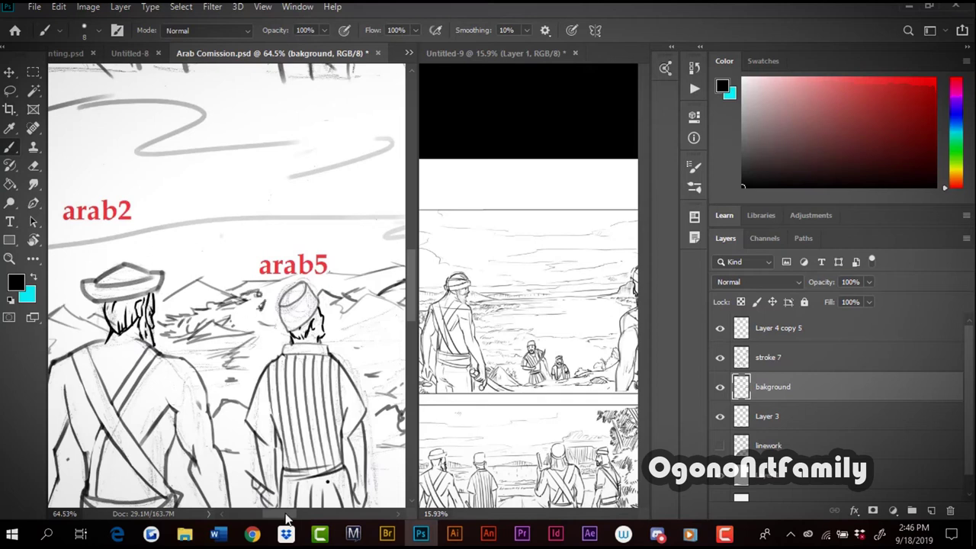
{"action": "mouse_move", "coordinate": [287, 519]}
{"action": "left_mouse_down"}
{"action": "mouse_move", "coordinate": [263, 518]}
{"action": "mouse_move", "coordinate": [304, 531]}
{"action": "left_mouse_up"}
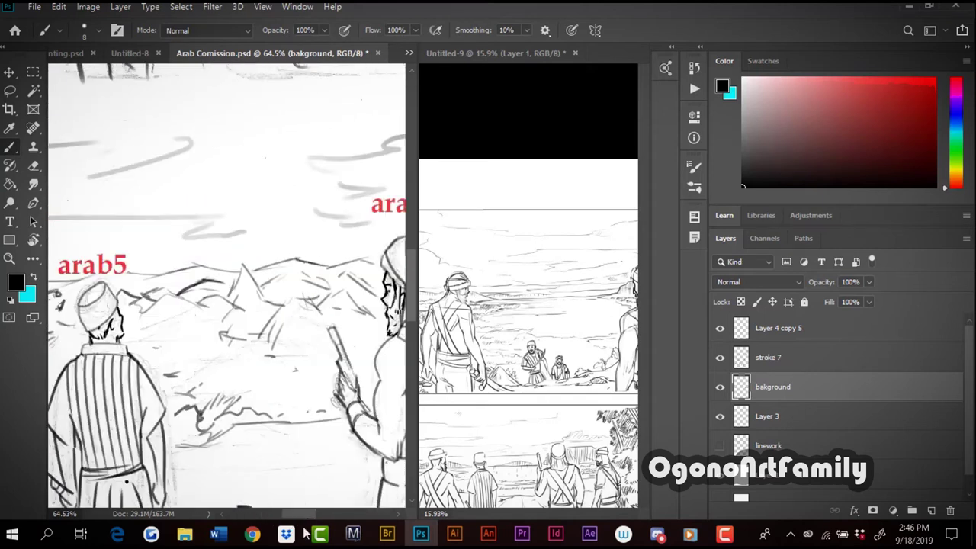
{"action": "scroll", "coordinate": [739, 442], "scroll_direction": "down", "scroll_amount": 2}
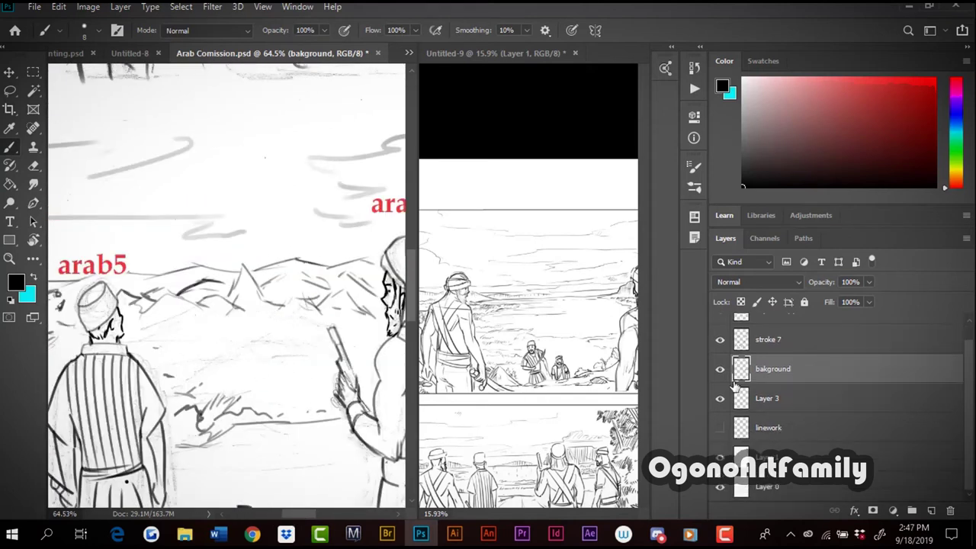
Fit the page in view, show the linework layer and hide the labelled sketch on Layer 0
{"action": "key", "text": "ctrl+0"}
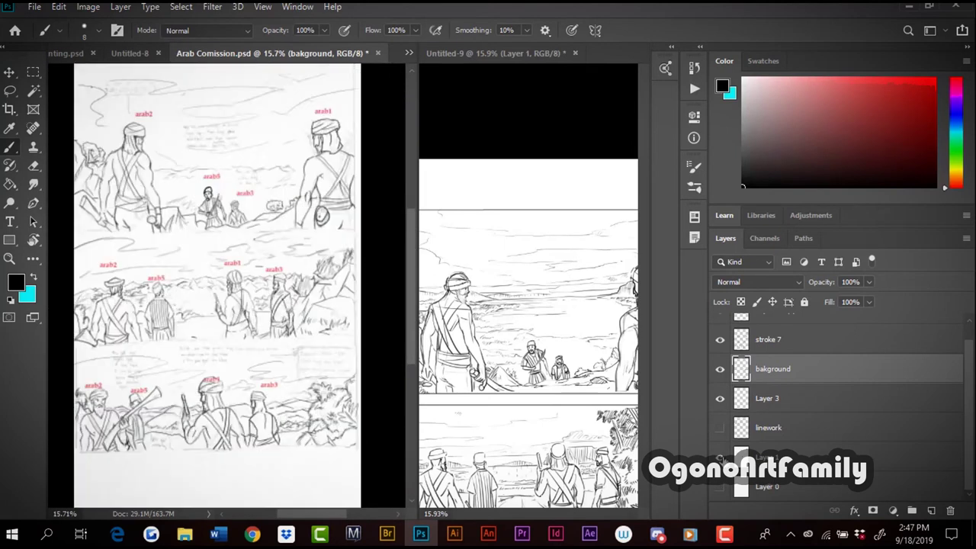
{"action": "left_click", "coordinate": [719, 427]}
{"action": "left_click", "coordinate": [720, 487]}
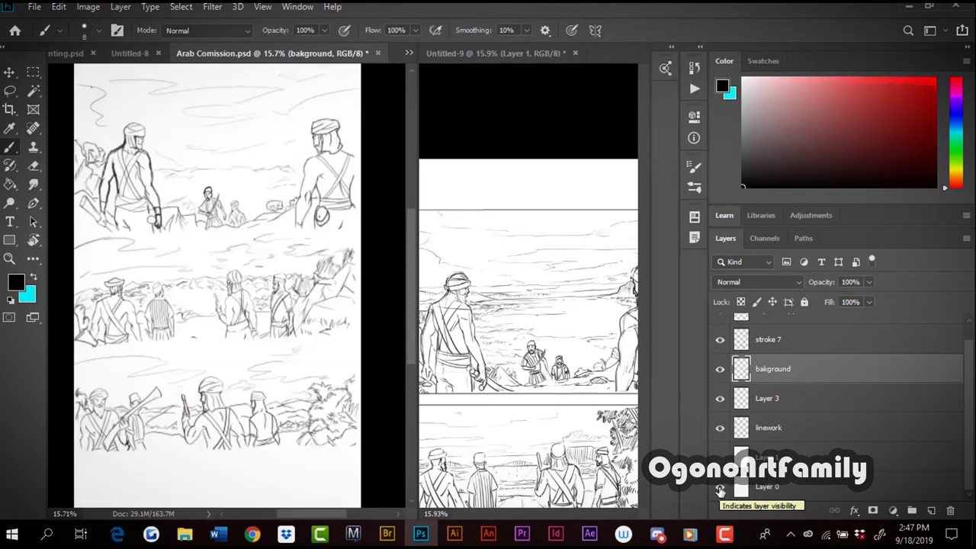
Gather all open documents into tabs with Window > Arrange > Consolidate All to Tabs
{"action": "left_click", "coordinate": [297, 6]}
{"action": "mouse_move", "coordinate": [381, 16]}
{"action": "left_click", "coordinate": [516, 161]}
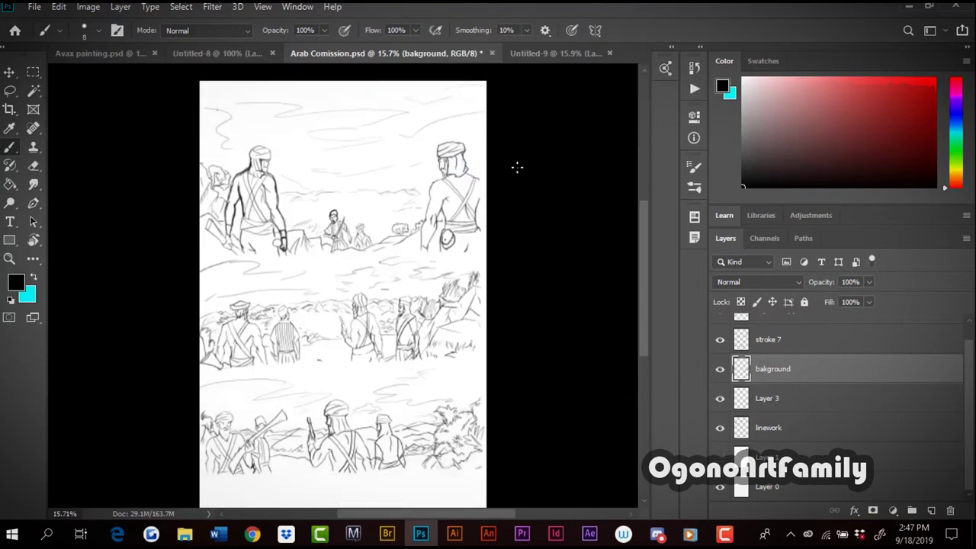
Merge the linework layer down into the layer below it
{"action": "right_click", "coordinate": [773, 427]}
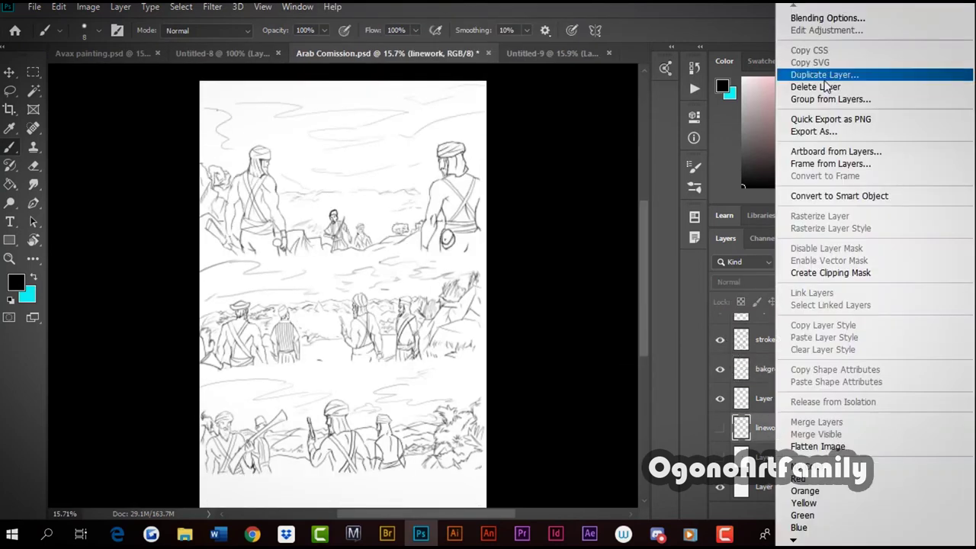
{"action": "left_click", "coordinate": [807, 85]}
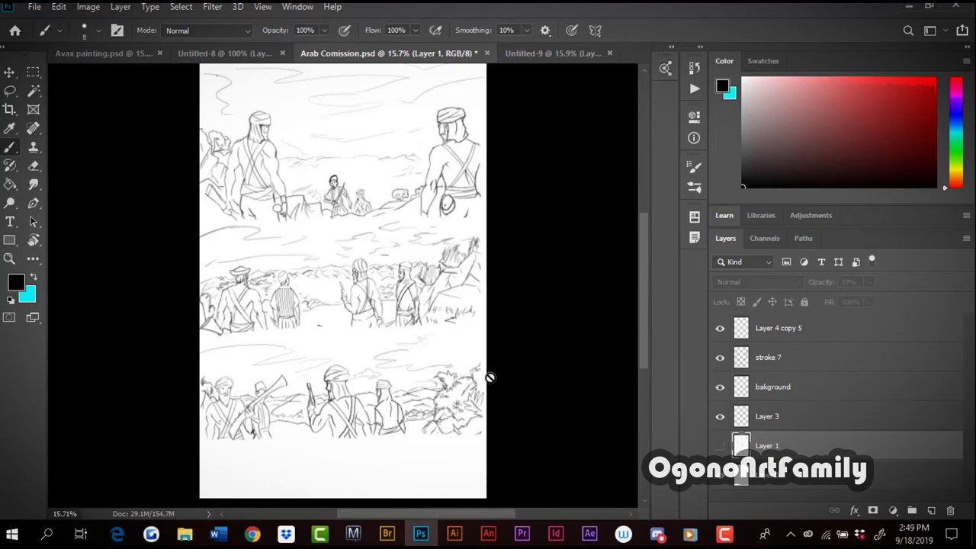
{"action": "scroll", "coordinate": [317, 180], "scroll_direction": "down", "scroll_amount": 1}
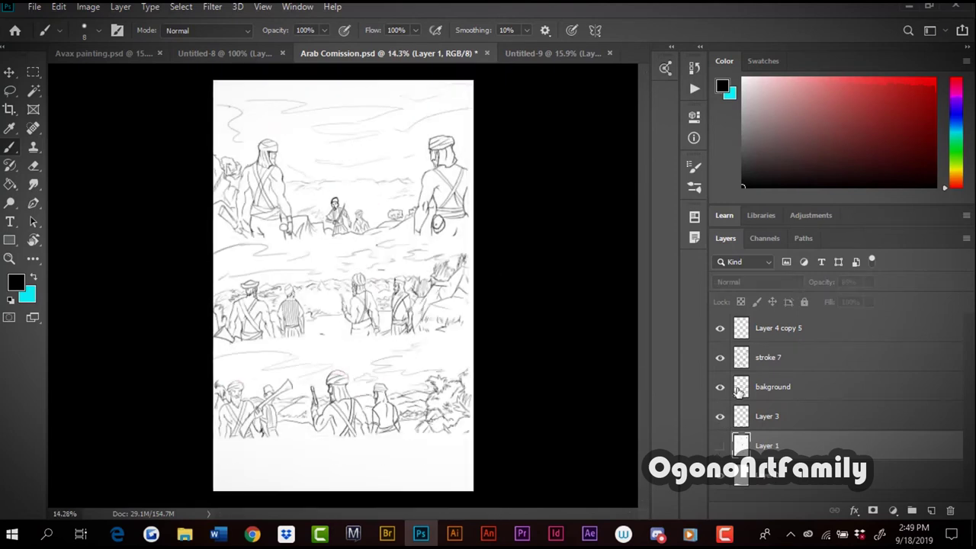
Enlarge the canvas upward with the Crop tool, adding a transparent strip at the top
{"action": "left_click", "coordinate": [10, 110]}
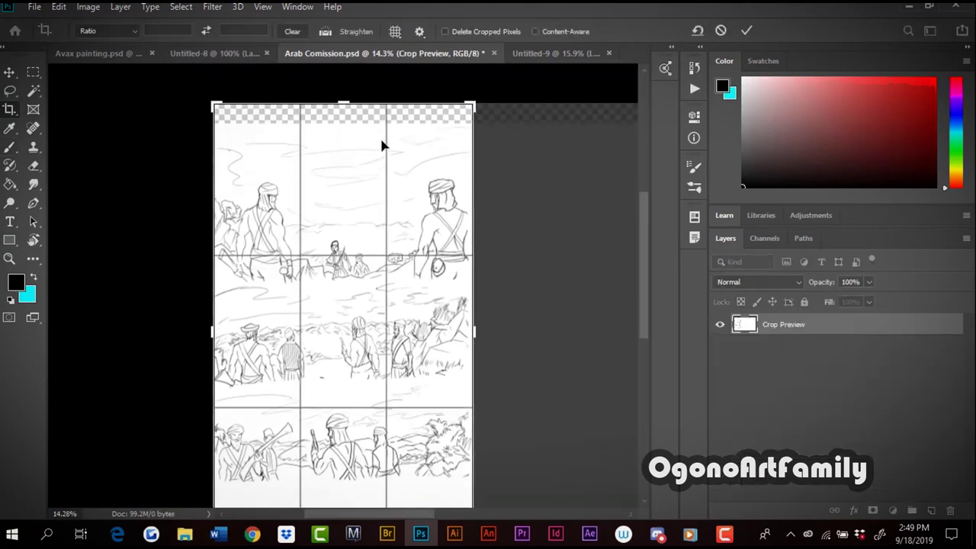
{"action": "key", "text": "v"}
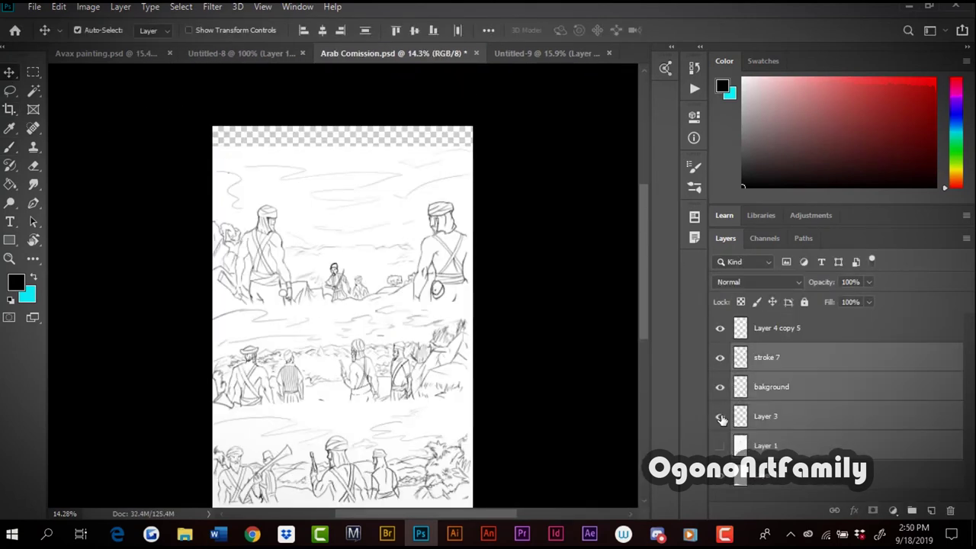
{"action": "left_click", "coordinate": [722, 420]}
{"action": "key", "text": "ctrl+plus"}
{"action": "scroll", "coordinate": [546, 358], "scroll_direction": "down", "scroll_amount": 2}
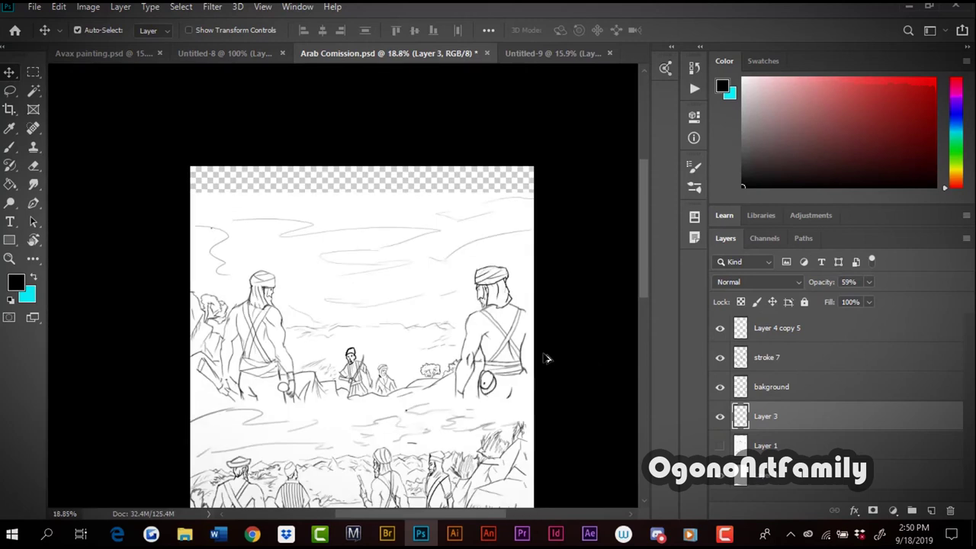
{"action": "scroll", "coordinate": [377, 290], "scroll_direction": "down", "scroll_amount": 2}
{"action": "scroll", "coordinate": [323, 233], "scroll_direction": "up", "scroll_amount": 2}
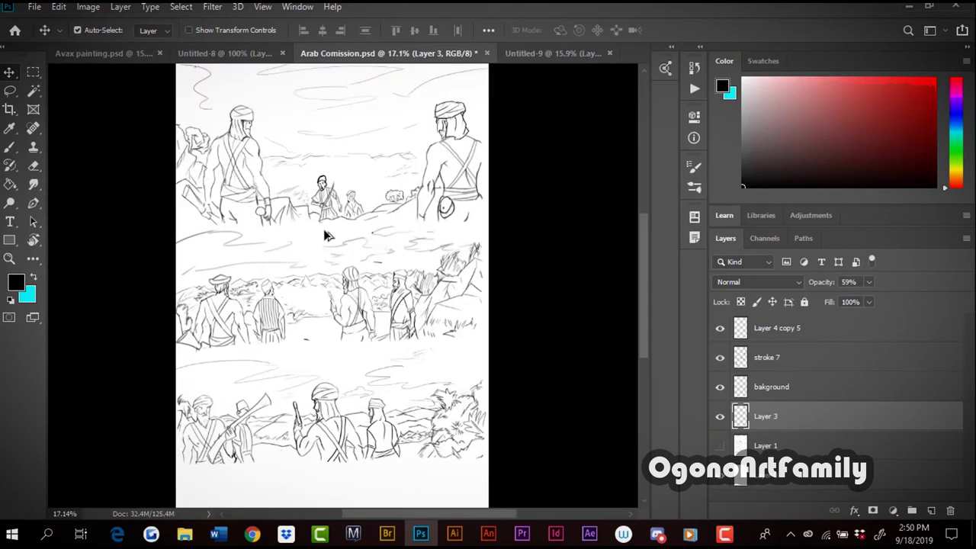
{"action": "scroll", "coordinate": [323, 229], "scroll_direction": "down", "scroll_amount": 1}
{"action": "key", "text": "c"}
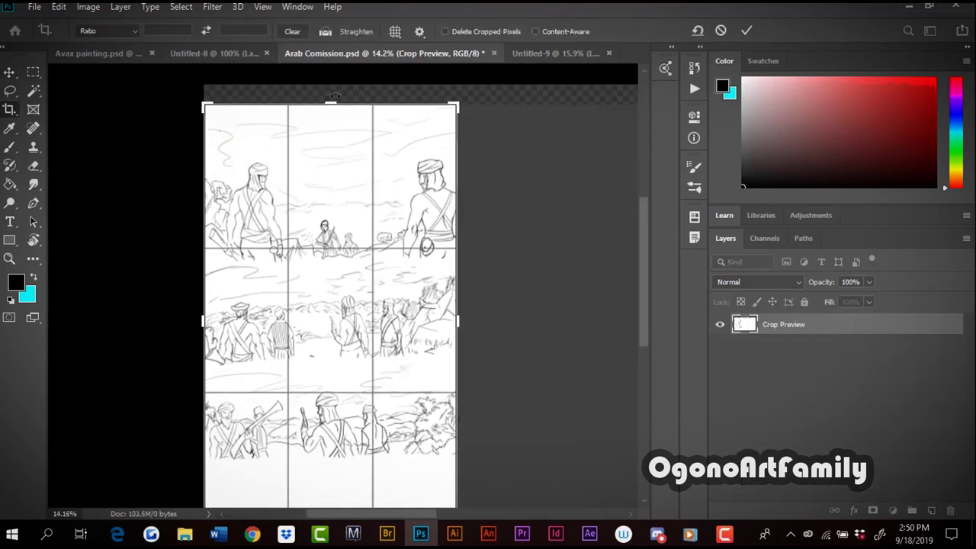
{"action": "key", "text": "Escape"}
Select stroke 7 with Layer 4 copy 5 and merge them with Ctrl+E
{"action": "right_click", "coordinate": [765, 357]}
{"action": "key", "text": "Escape"}
{"action": "left_click", "coordinate": [720, 356]}
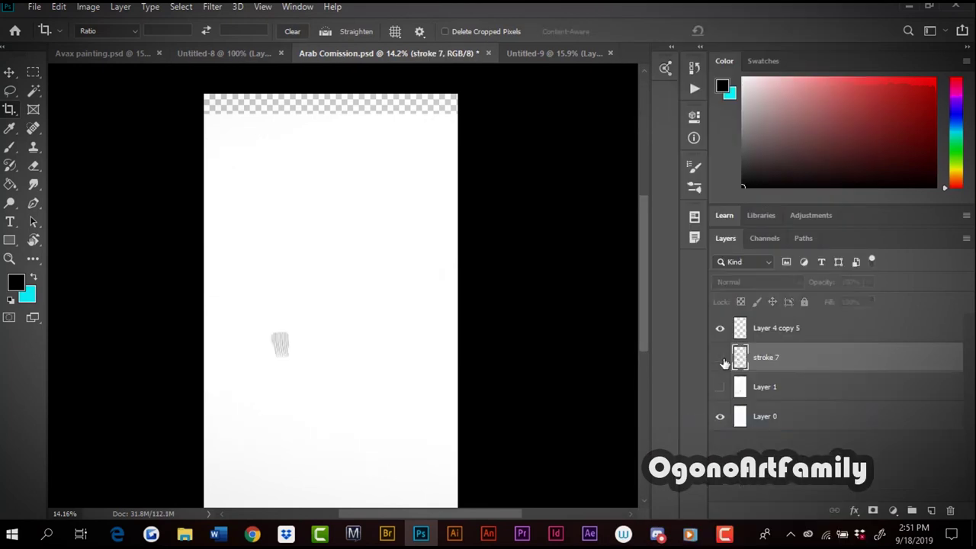
{"action": "left_click", "coordinate": [719, 356]}
{"action": "left_click", "coordinate": [776, 328]}
{"action": "right_click", "coordinate": [785, 339]}
{"action": "key", "text": "Escape"}
{"action": "left_click", "coordinate": [800, 352], "text": "shift"}
{"action": "right_click", "coordinate": [800, 349]}
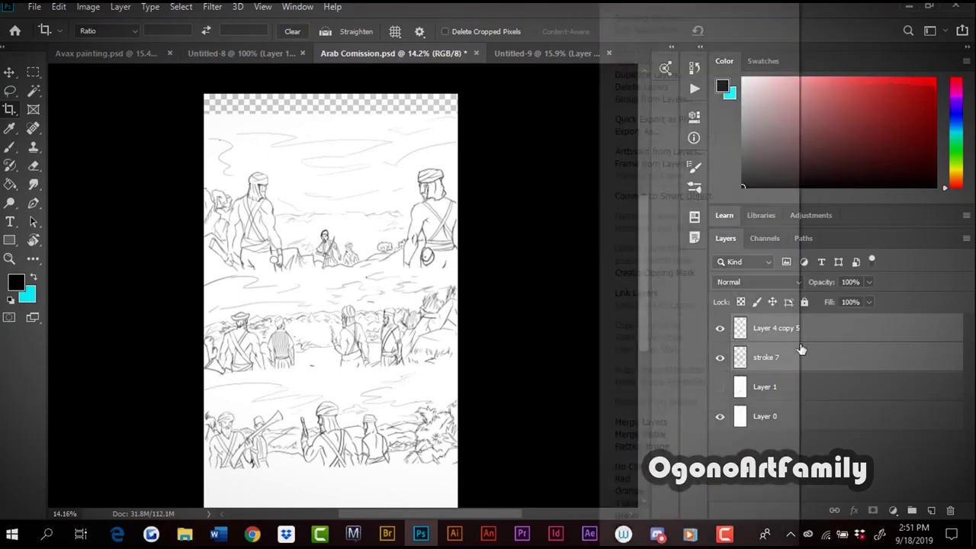
{"action": "key", "text": "ctrl+e"}
Cut the top panel onto its own layer and move it up into the empty top strip
{"action": "key", "text": "m"}
{"action": "mouse_move", "coordinate": [204, 116]}
{"action": "left_mouse_down"}
{"action": "mouse_move", "coordinate": [330, 155]}
{"action": "mouse_move", "coordinate": [343, 262]}
{"action": "mouse_move", "coordinate": [462, 268]}
{"action": "left_mouse_up"}
{"action": "left_click", "coordinate": [59, 6]}
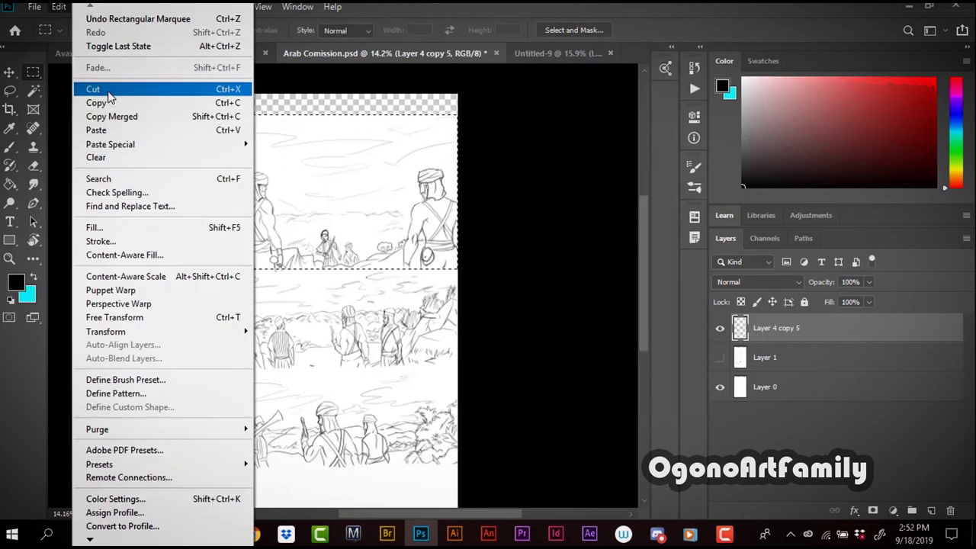
{"action": "left_click", "coordinate": [109, 90]}
{"action": "key", "text": "ctrl+v"}
{"action": "key", "text": "v"}
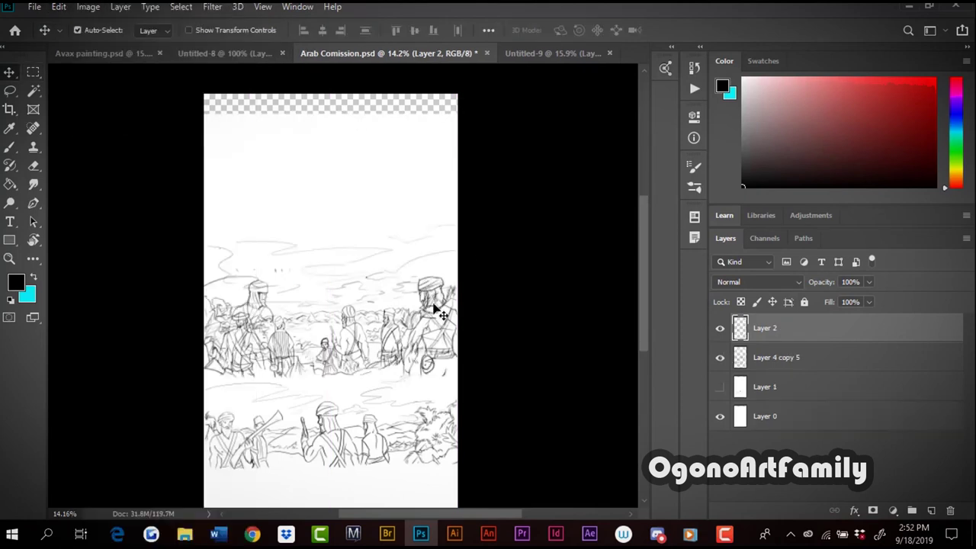
{"action": "mouse_move", "coordinate": [430, 342]}
{"action": "left_mouse_down"}
{"action": "mouse_move", "coordinate": [446, 214]}
{"action": "mouse_move", "coordinate": [419, 161]}
{"action": "mouse_move", "coordinate": [412, 199]}
{"action": "left_mouse_up"}
Fill the transparent top strip with white on Layer 0 using the Paint Bucket
{"action": "left_click", "coordinate": [764, 415]}
{"action": "left_click", "coordinate": [9, 184]}
{"action": "left_click", "coordinate": [16, 282]}
{"action": "left_click", "coordinate": [640, 107]}
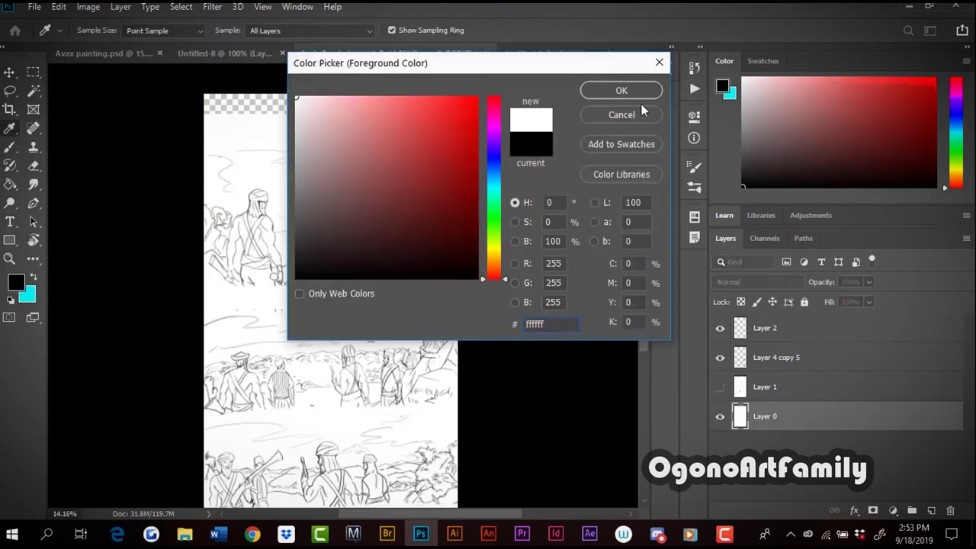
{"action": "left_click", "coordinate": [343, 103]}
Nudge the top panel on Layer 2 up to the page top
{"action": "left_click", "coordinate": [764, 328]}
{"action": "key", "text": "v"}
{"action": "left_click_drag", "start_coordinate": [414, 262], "coordinate": [420, 202]}
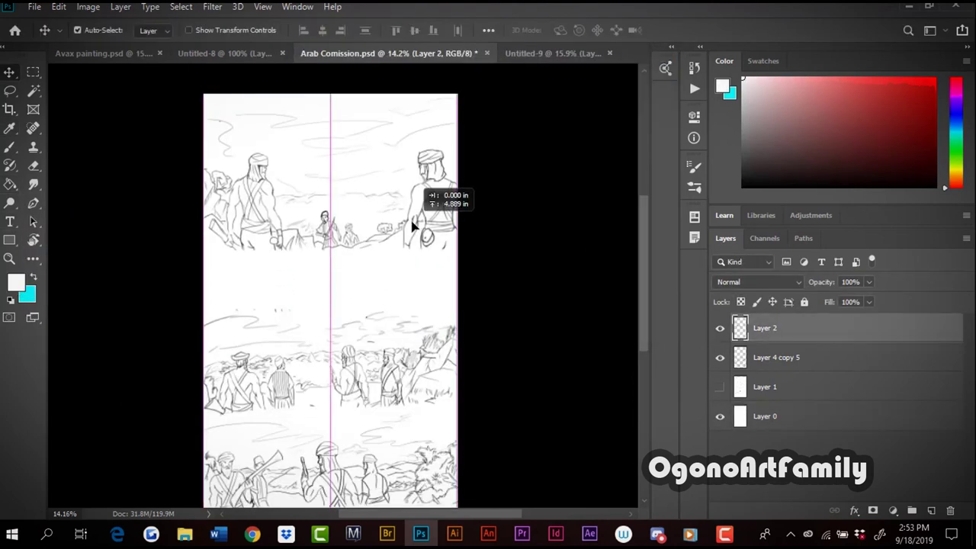
Cut the middle panel from Layer 4 copy 5 and paste it onto its own layer
{"action": "left_click", "coordinate": [776, 356]}
{"action": "scroll", "coordinate": [458, 228], "scroll_direction": "down", "scroll_amount": 1}
{"action": "left_click", "coordinate": [33, 72]}
{"action": "mouse_move", "coordinate": [201, 276]}
{"action": "left_mouse_down"}
{"action": "mouse_move", "coordinate": [276, 279]}
{"action": "mouse_move", "coordinate": [492, 376]}
{"action": "left_mouse_up"}
{"action": "left_click", "coordinate": [59, 6]}
{"action": "left_click", "coordinate": [137, 107]}
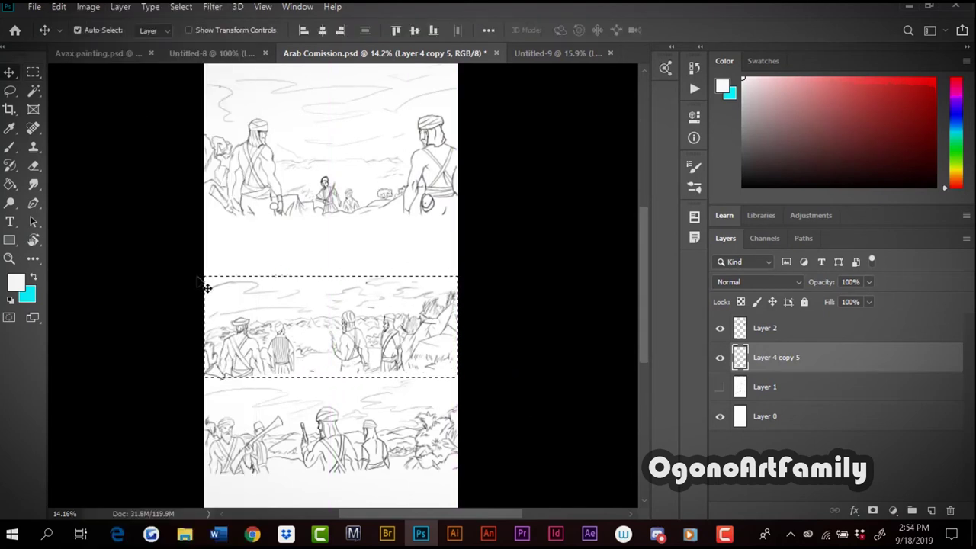
{"action": "left_click_drag", "start_coordinate": [204, 276], "coordinate": [460, 379]}
{"action": "left_click", "coordinate": [59, 6]}
{"action": "left_click", "coordinate": [107, 95]}
Try cutting out the bottom panel, dismissing the empty-selection error
{"action": "left_click", "coordinate": [58, 6]}
{"action": "left_click", "coordinate": [109, 134]}
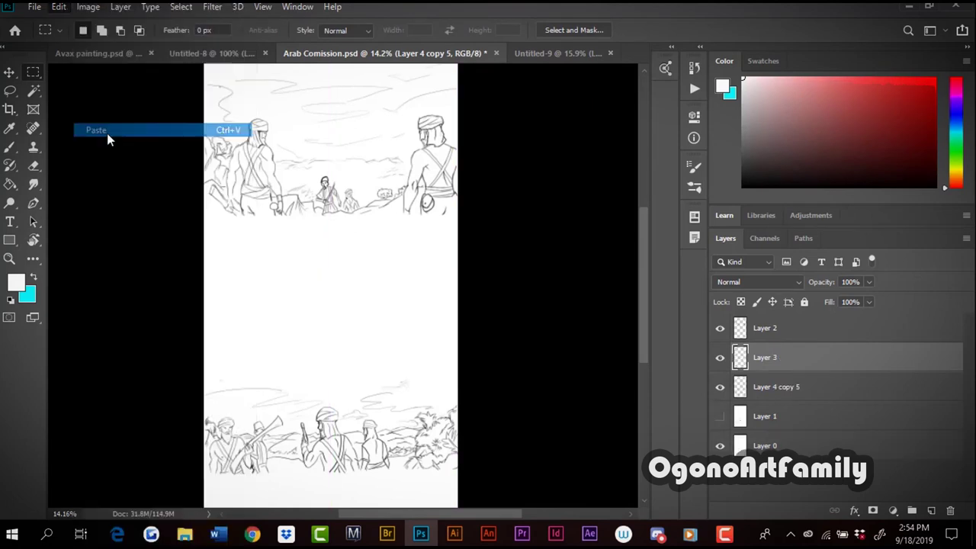
{"action": "left_click_drag", "start_coordinate": [204, 371], "coordinate": [457, 472]}
{"action": "left_click", "coordinate": [59, 6]}
{"action": "left_click", "coordinate": [109, 89]}
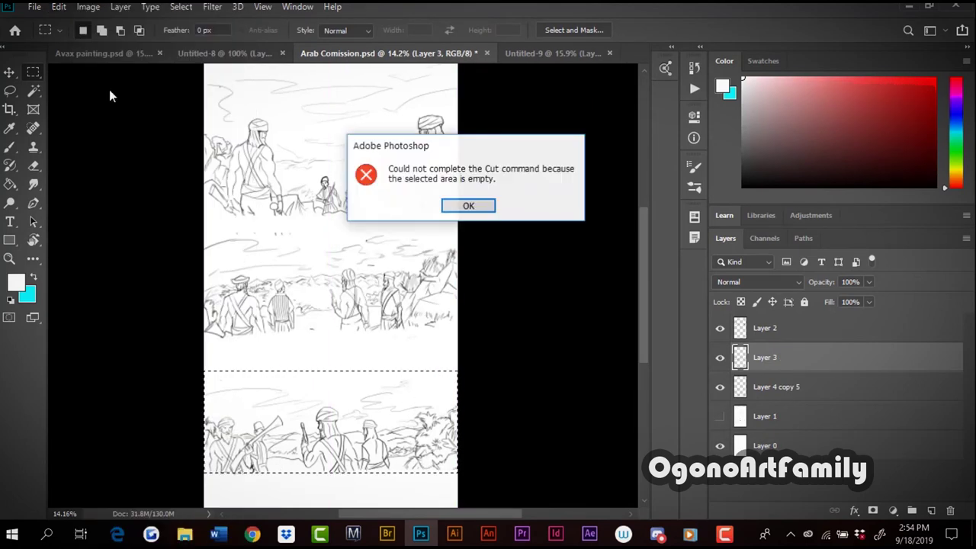
{"action": "left_click", "coordinate": [448, 203]}
Check the Untitled-9 reference page, then return to Arab Comission and select Layer 0
{"action": "key", "text": "v"}
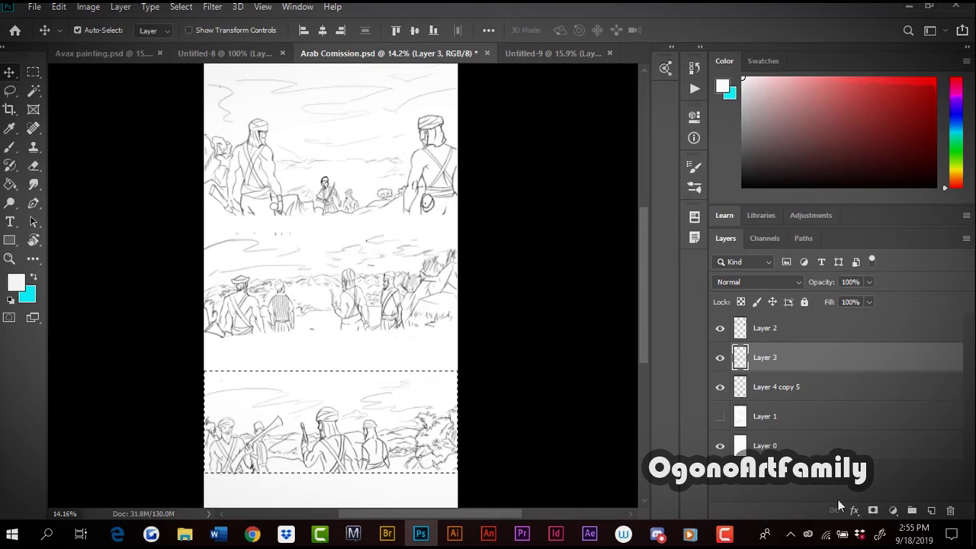
{"action": "left_click", "coordinate": [548, 53]}
{"action": "scroll", "coordinate": [554, 181], "scroll_direction": "down", "scroll_amount": 2}
{"action": "scroll", "coordinate": [554, 180], "scroll_direction": "down", "scroll_amount": 2}
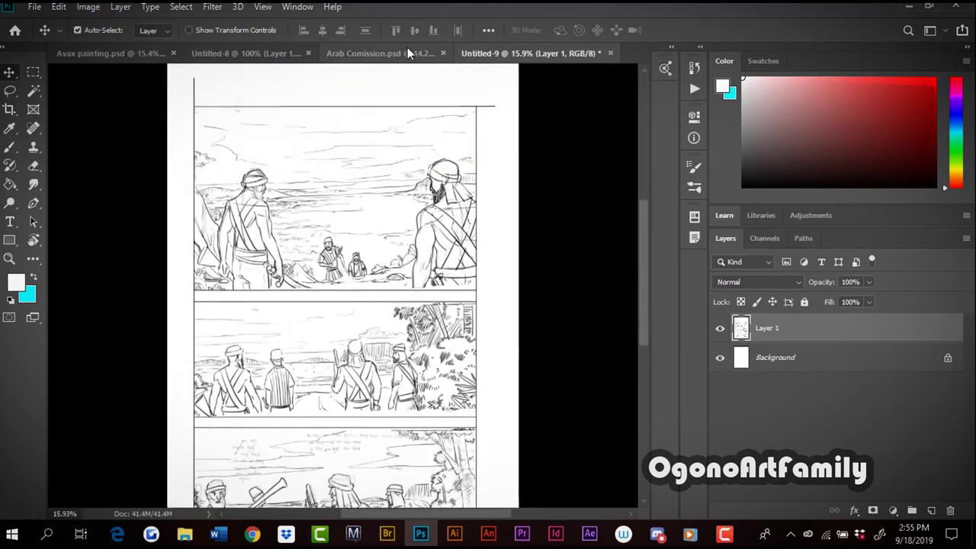
{"action": "left_click", "coordinate": [407, 52]}
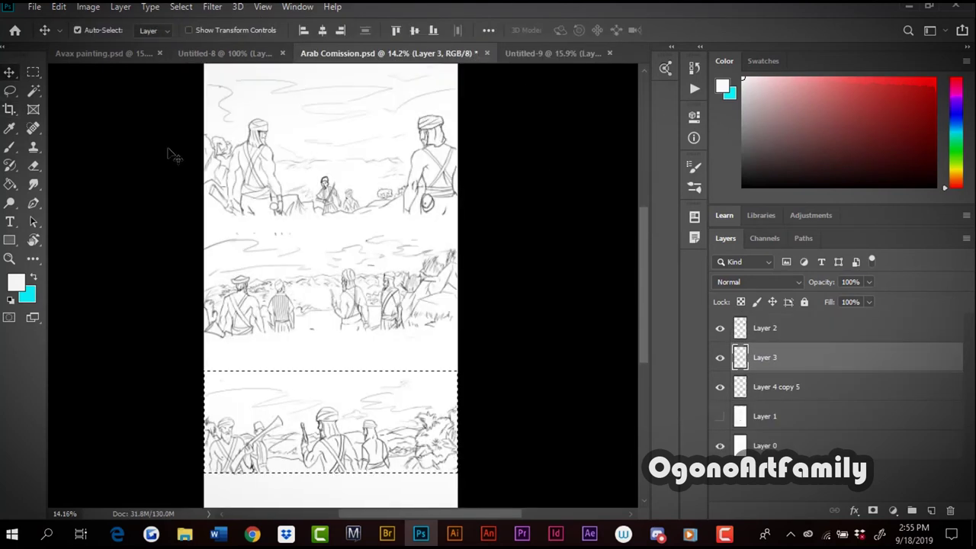
{"action": "key", "text": "alt+comma"}
Select Layer 4 copy 5 and undo an accidental layer change
{"action": "left_click", "coordinate": [777, 387]}
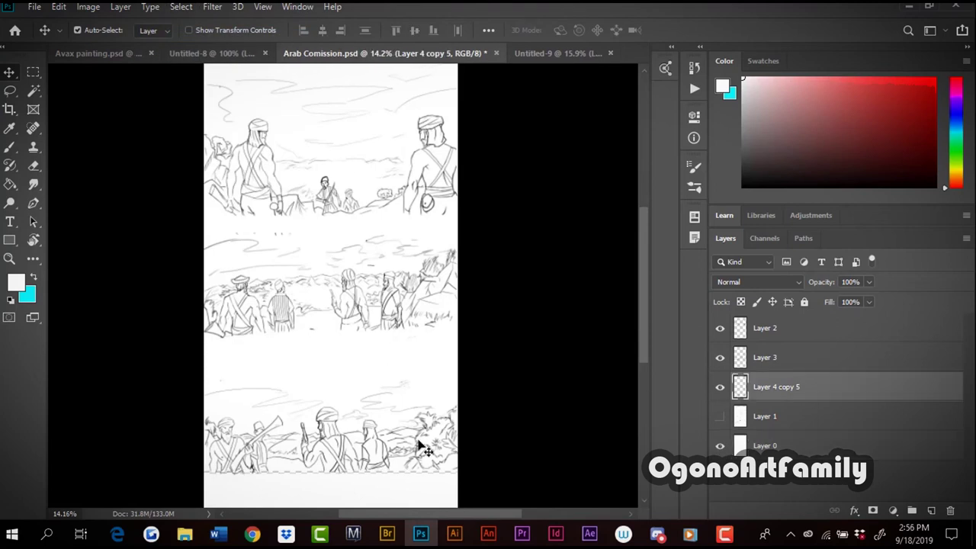
{"action": "scroll", "coordinate": [329, 374], "scroll_direction": "up", "scroll_amount": 2}
{"action": "right_click", "coordinate": [366, 396]}
{"action": "left_click", "coordinate": [381, 407]}
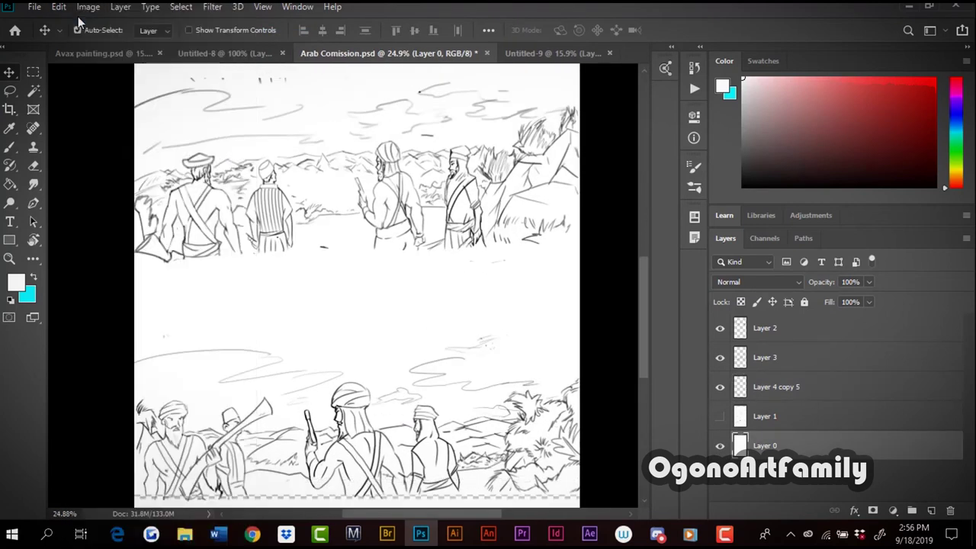
{"action": "left_click", "coordinate": [59, 6]}
{"action": "left_click", "coordinate": [80, 19]}
{"action": "left_click_drag", "start_coordinate": [541, 297], "coordinate": [540, 260]}
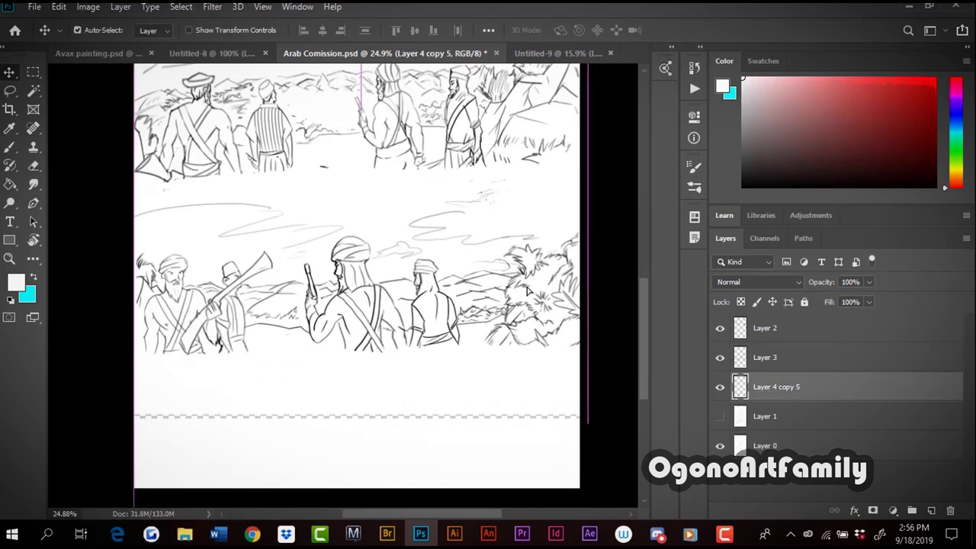
{"action": "scroll", "coordinate": [642, 315], "scroll_direction": "down", "scroll_amount": 2}
{"action": "scroll", "coordinate": [643, 315], "scroll_direction": "up", "scroll_amount": 3}
Switch to the Brush tool and fit the whole page in view
{"action": "left_click", "coordinate": [10, 109]}
{"action": "right_click", "coordinate": [10, 145]}
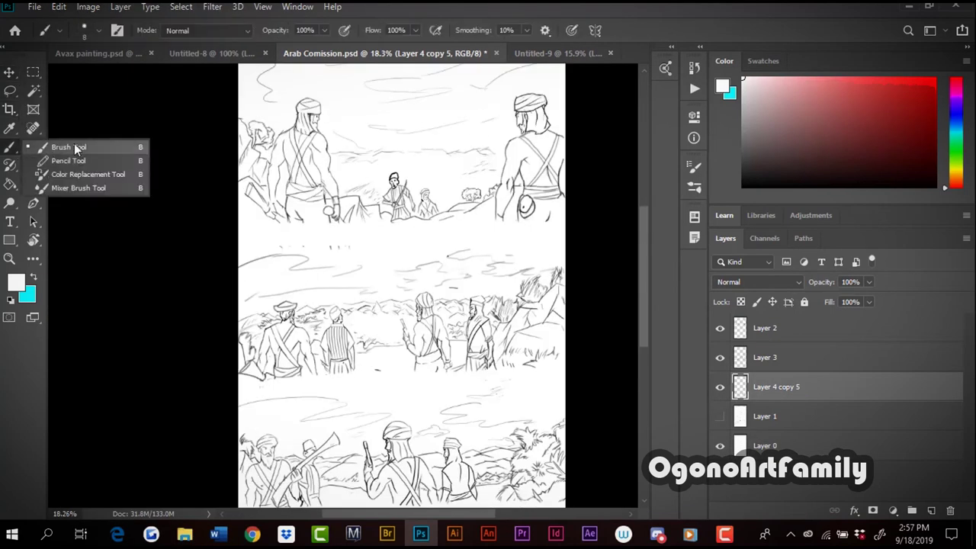
{"action": "left_click", "coordinate": [74, 143]}
{"action": "left_click", "coordinate": [97, 32]}
{"action": "key", "text": "Return"}
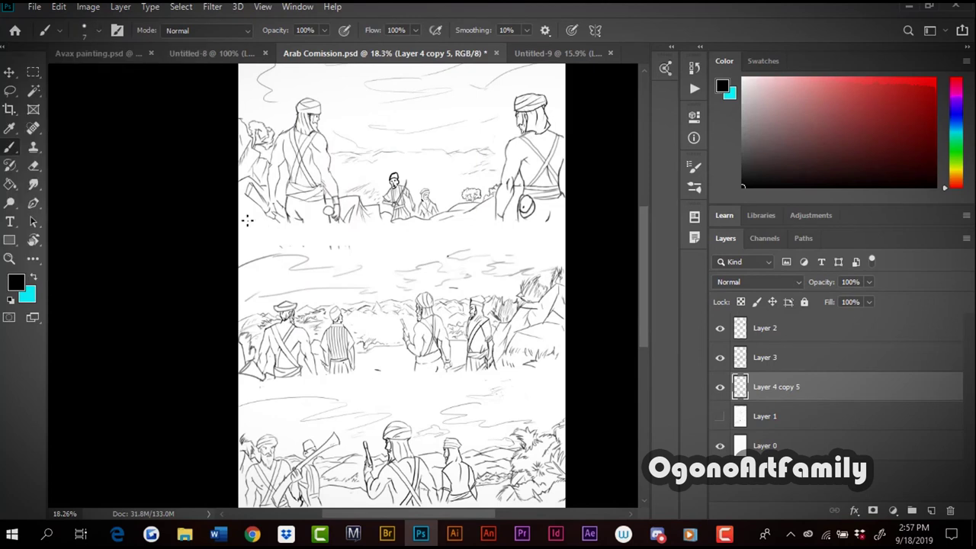
{"action": "key", "text": "ctrl+0"}
Add a guide with View > New Guide, show the rulers and drag in another guide
{"action": "left_click", "coordinate": [262, 7]}
{"action": "left_click", "coordinate": [283, 396]}
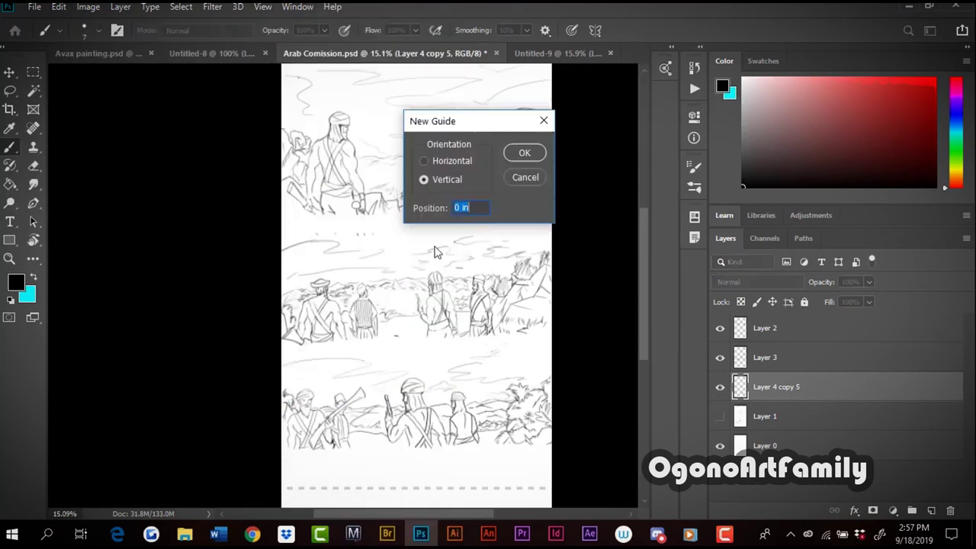
{"action": "key", "text": "Return"}
{"action": "key", "text": "ctrl+r"}
{"action": "mouse_move", "coordinate": [363, 109]}
{"action": "left_mouse_down"}
{"action": "mouse_move", "coordinate": [366, 248]}
{"action": "mouse_move", "coordinate": [363, 237]}
{"action": "left_mouse_up"}
{"action": "scroll", "coordinate": [534, 320], "scroll_direction": "down", "scroll_amount": 1}
Nudge the middle panel on Layer 3 upward and add a guide marking the gap below it
{"action": "left_click", "coordinate": [762, 357]}
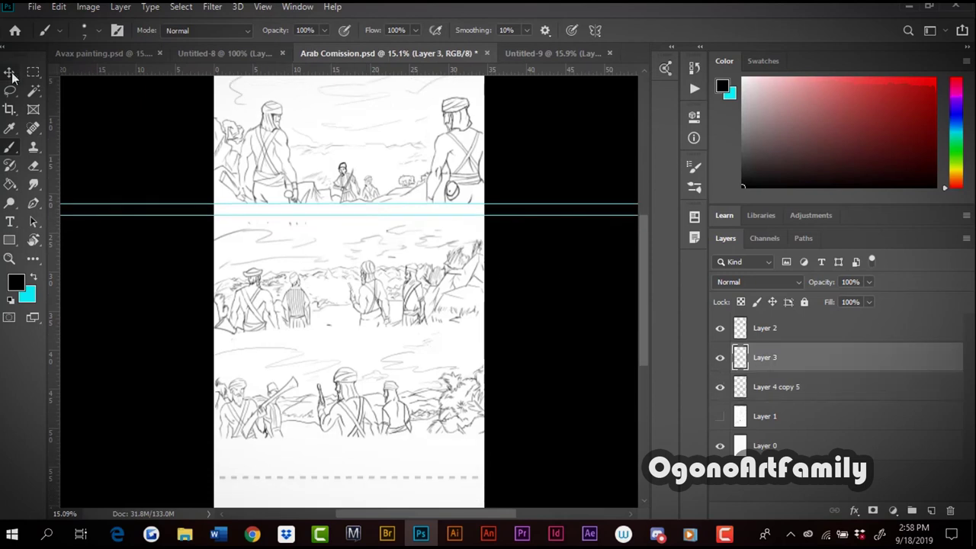
{"action": "key", "text": "v"}
{"action": "left_click", "coordinate": [331, 170]}
{"action": "left_click", "coordinate": [769, 354]}
{"action": "key", "text": "shift+Up"}
{"action": "key", "text": "shift+Up"}
{"action": "key", "text": "shift+Up"}
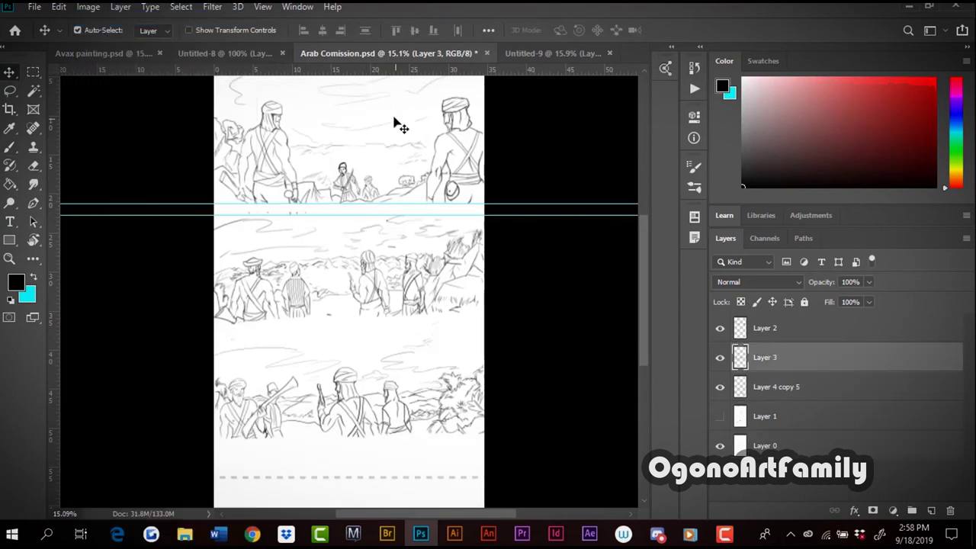
{"action": "mouse_move", "coordinate": [400, 70]}
{"action": "left_mouse_down"}
{"action": "mouse_move", "coordinate": [434, 318]}
{"action": "mouse_move", "coordinate": [401, 331]}
{"action": "left_mouse_up"}
Select the bottom panel's layer, Layer 4 copy 5, and add a guide at the bottom margin
{"action": "left_click", "coordinate": [453, 371]}
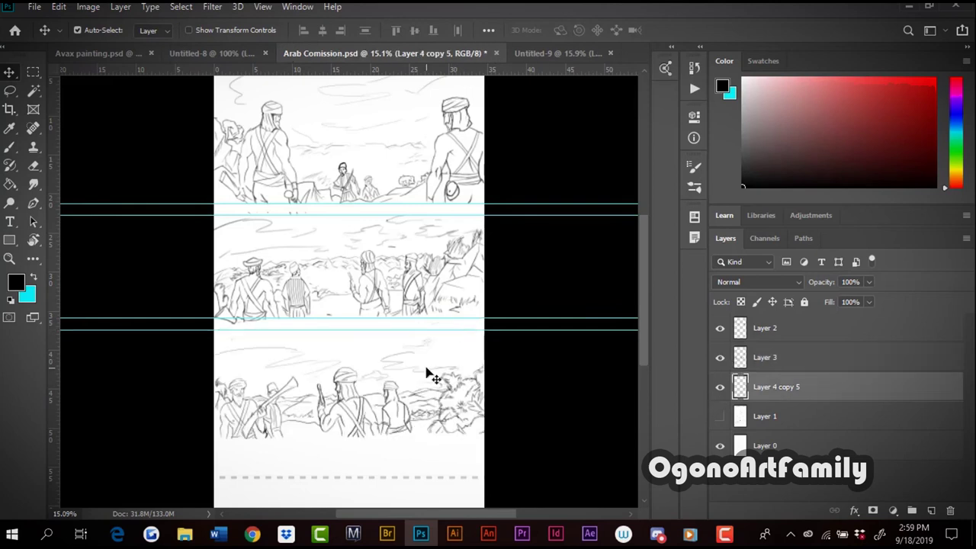
{"action": "left_click", "coordinate": [431, 374]}
{"action": "left_click", "coordinate": [59, 6]}
{"action": "left_click", "coordinate": [181, 6]}
{"action": "key", "text": "Escape"}
{"action": "left_click", "coordinate": [770, 386]}
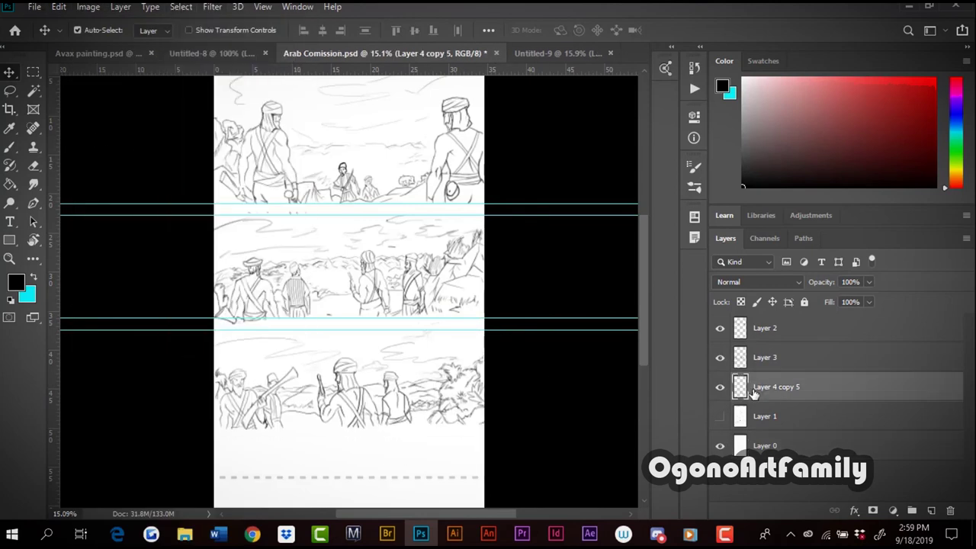
{"action": "left_click_drag", "start_coordinate": [328, 69], "coordinate": [366, 442]}
Re-crop the canvas, widening it on both sides
{"action": "scroll", "coordinate": [522, 403], "scroll_direction": "up", "scroll_amount": 3}
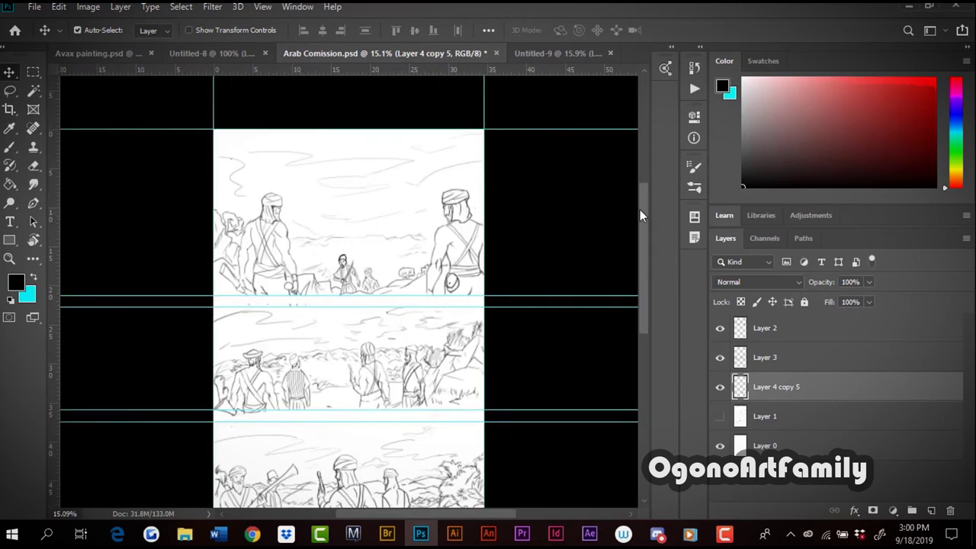
{"action": "scroll", "coordinate": [640, 210], "scroll_direction": "down", "scroll_amount": 4}
{"action": "key", "text": "c"}
{"action": "left_click_drag", "start_coordinate": [352, 462], "coordinate": [353, 402]}
{"action": "left_click_drag", "start_coordinate": [483, 195], "coordinate": [500, 194]}
Apply the canvas crop, hide Layers 1 and 0, and select Layer 4
{"action": "left_click", "coordinate": [6, 72]}
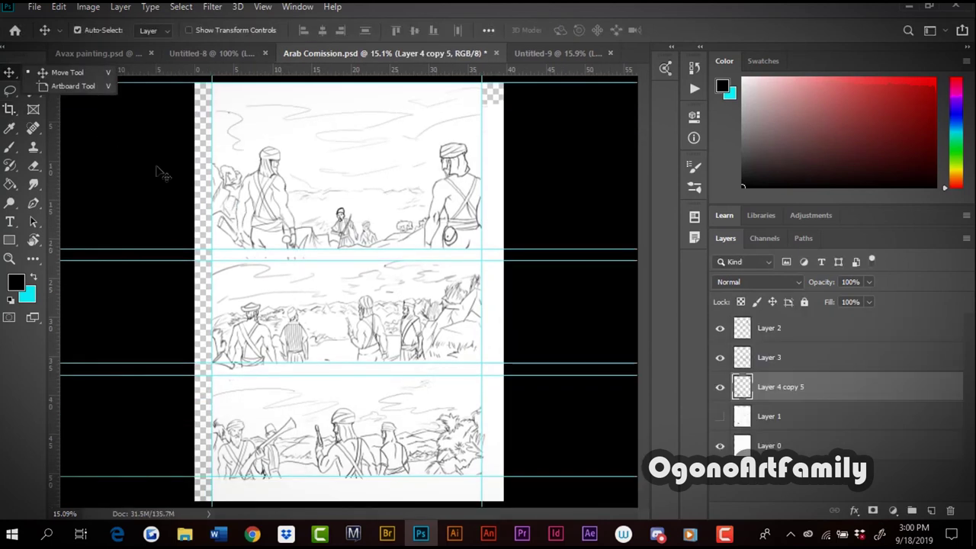
{"action": "left_click", "coordinate": [10, 90]}
{"action": "left_click", "coordinate": [720, 416]}
{"action": "left_click", "coordinate": [719, 446]}
{"action": "left_click", "coordinate": [783, 447]}
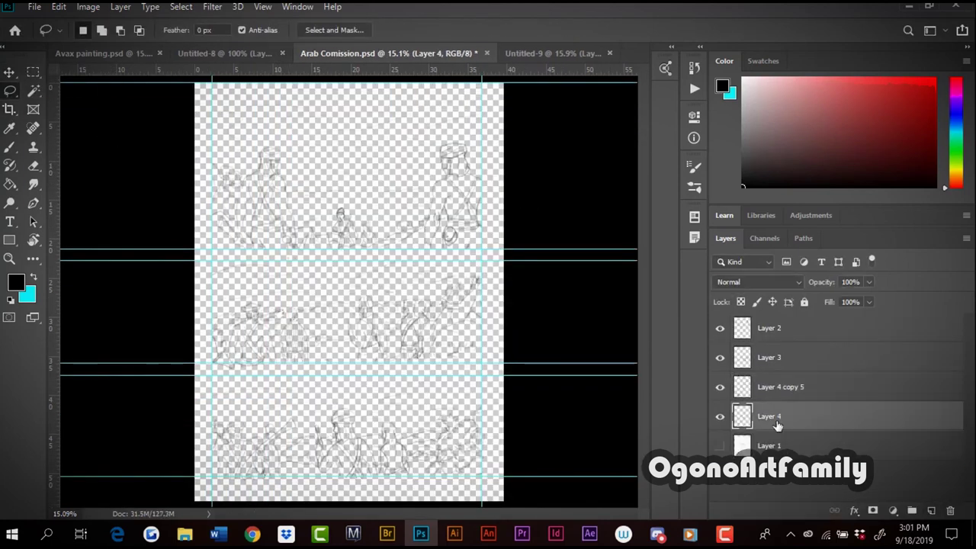
Fill Layer 4 with white using the Paint Bucket, then recheck the lower panel sketches
{"action": "left_click", "coordinate": [10, 184]}
{"action": "left_click", "coordinate": [15, 282]}
{"action": "left_click", "coordinate": [299, 77]}
{"action": "left_click", "coordinate": [620, 91]}
{"action": "left_click", "coordinate": [206, 170]}
{"action": "key", "text": "ctrl+z"}
{"action": "left_click", "coordinate": [720, 386]}
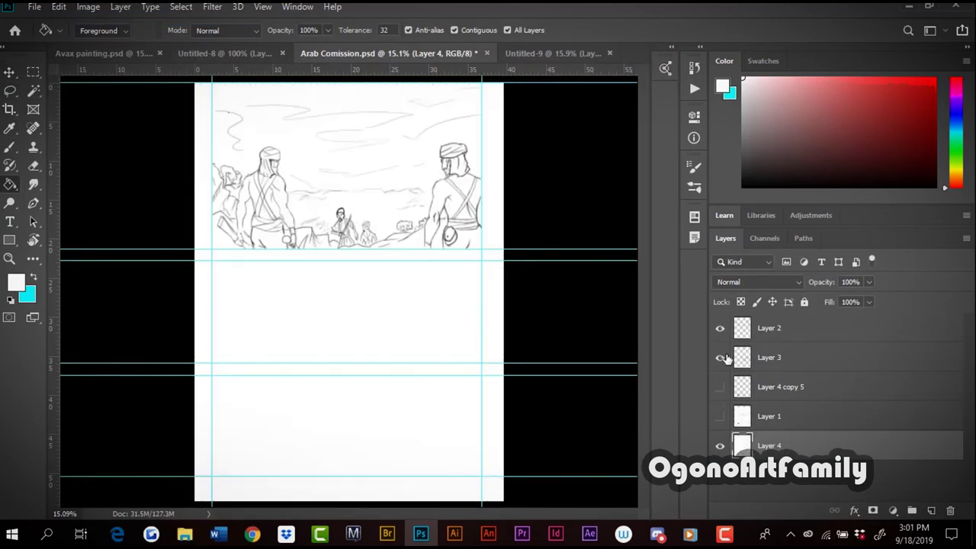
{"action": "left_click", "coordinate": [720, 386]}
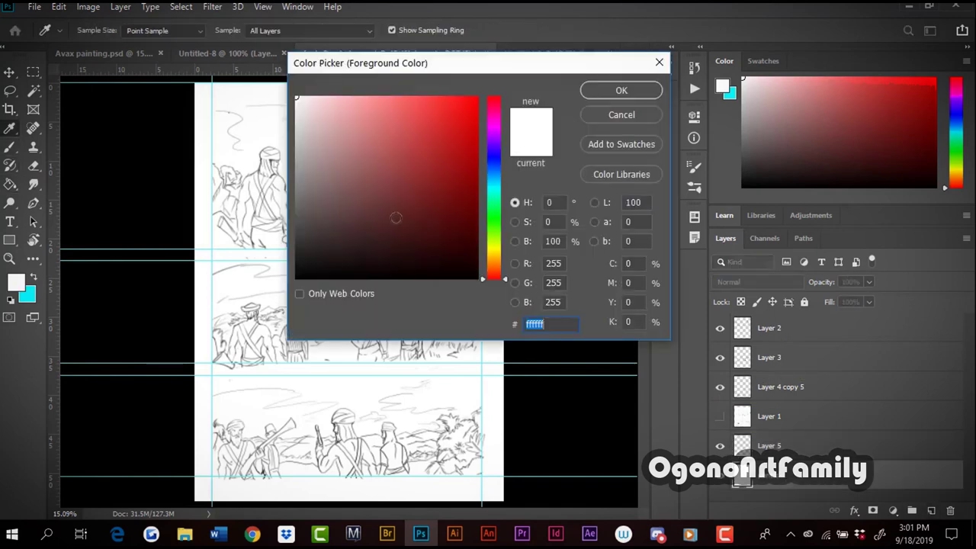
Extend the page upward with the Crop tool to add extra space at the top
{"action": "left_click", "coordinate": [10, 109]}
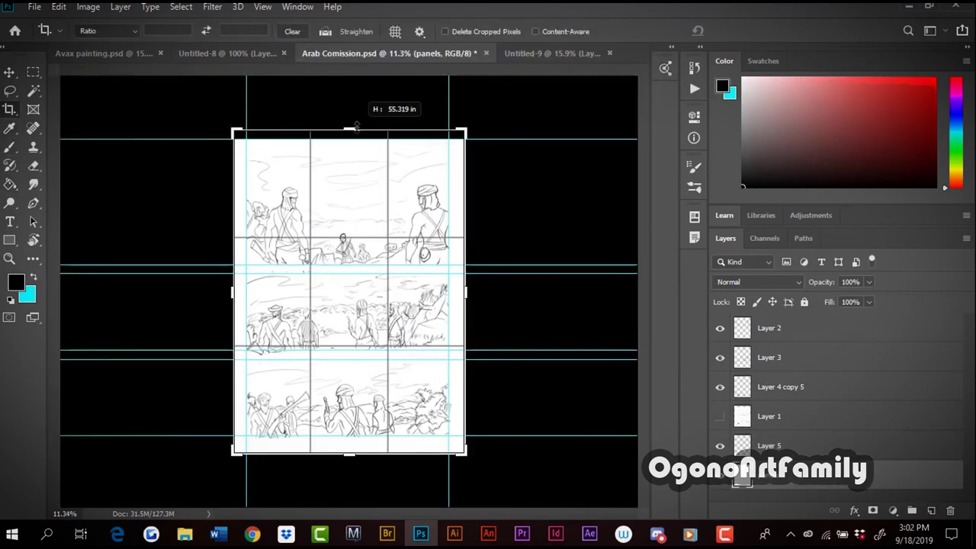
{"action": "key", "text": "v"}
{"action": "left_click_drag", "start_coordinate": [357, 126], "coordinate": [170, 128]}
{"action": "key", "text": "v"}
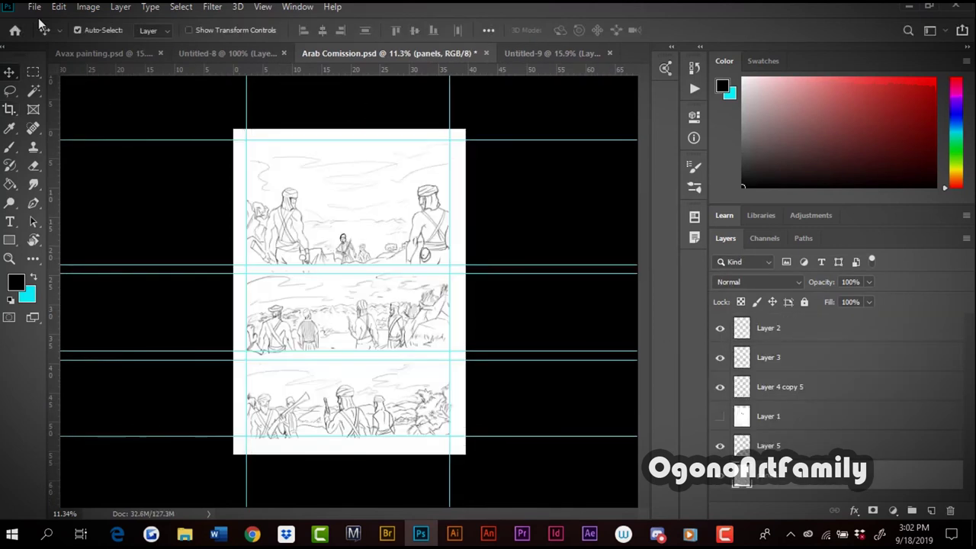
Save the document as the Arab Comission PSD
{"action": "key", "text": "ctrl+shift+s"}
{"action": "key", "text": "Return"}
{"action": "left_click", "coordinate": [638, 139]}
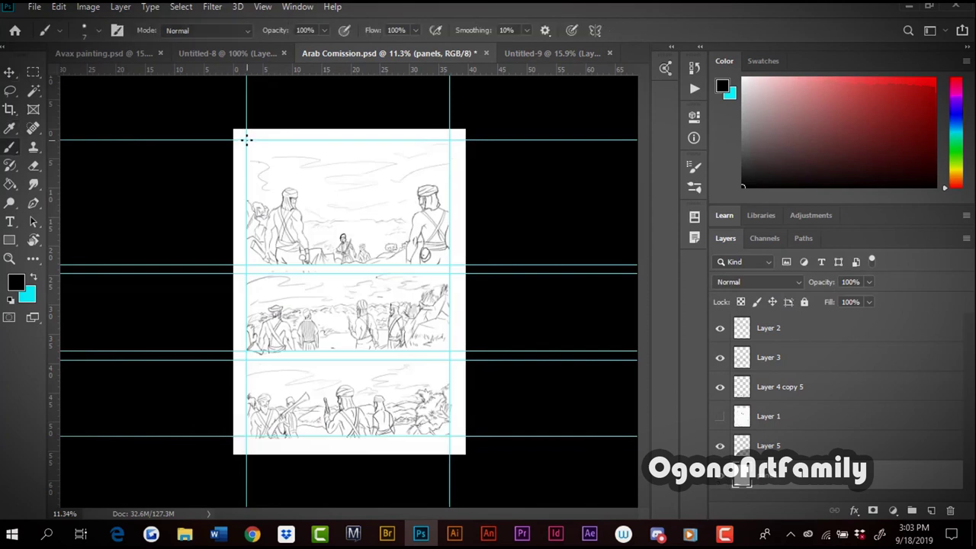
Check the brush size and review the panel borders, hiding Layer 4 copy 5 to inspect them
{"action": "scroll", "coordinate": [406, 195], "scroll_direction": "up", "scroll_amount": 3}
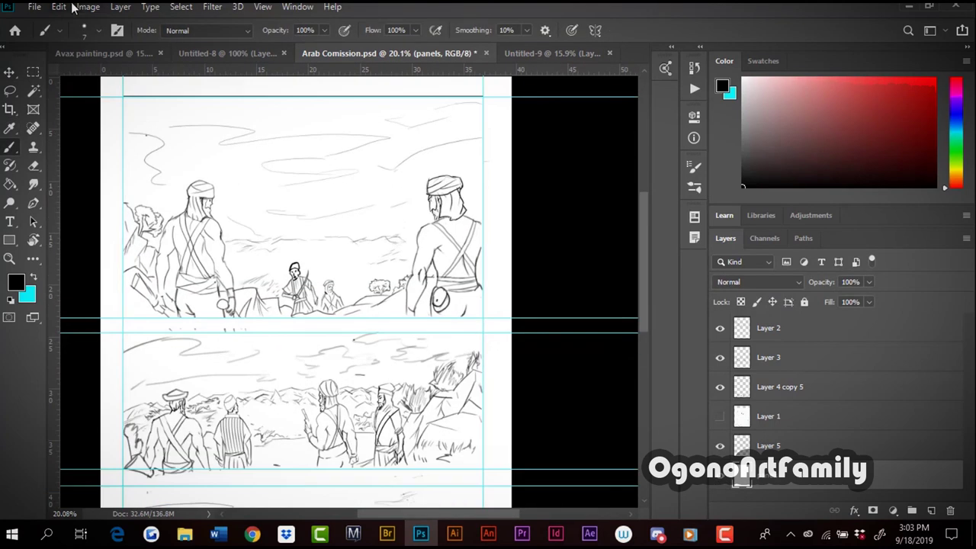
{"action": "right_click", "coordinate": [122, 95]}
{"action": "key", "text": "Escape"}
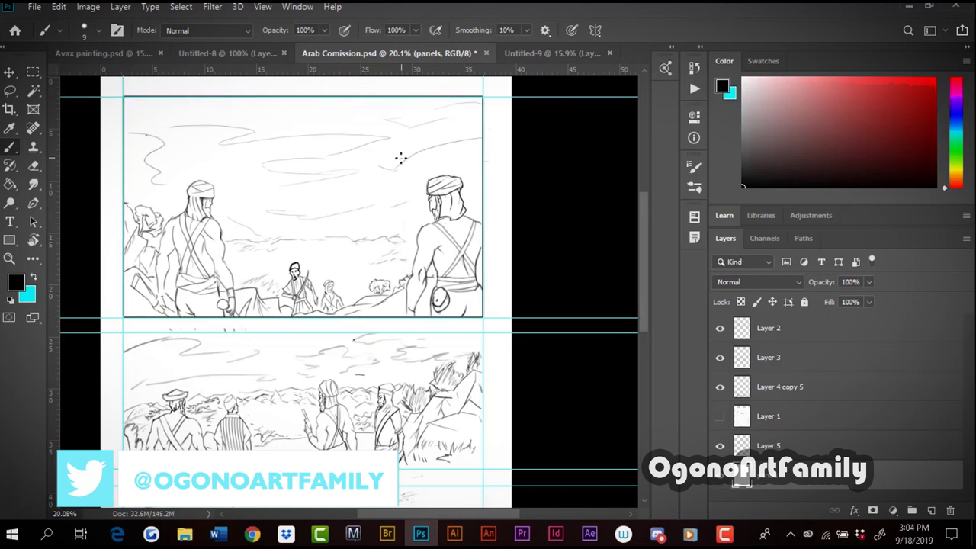
{"action": "scroll", "coordinate": [213, 264], "scroll_direction": "down", "scroll_amount": 1}
{"action": "scroll", "coordinate": [204, 284], "scroll_direction": "up", "scroll_amount": 1}
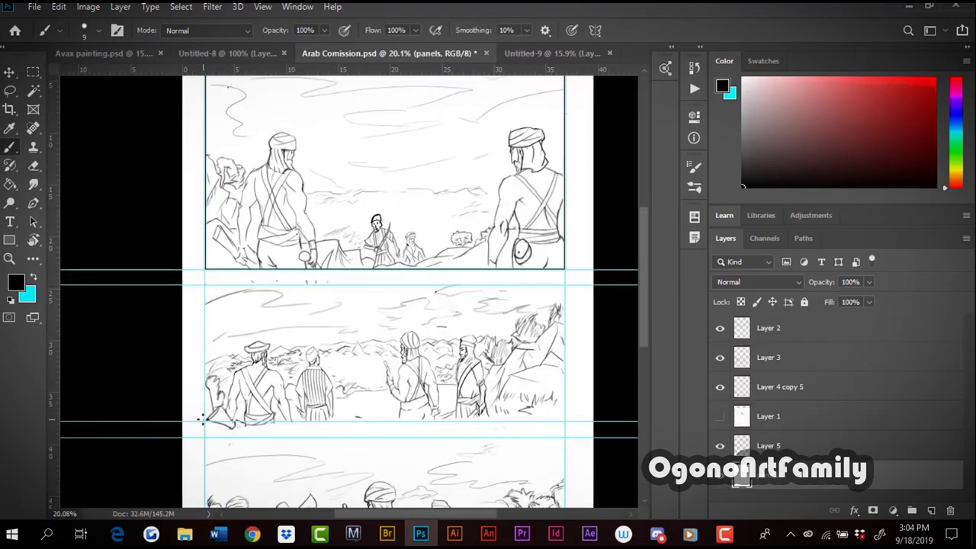
{"action": "scroll", "coordinate": [204, 284], "scroll_direction": "down", "scroll_amount": 5}
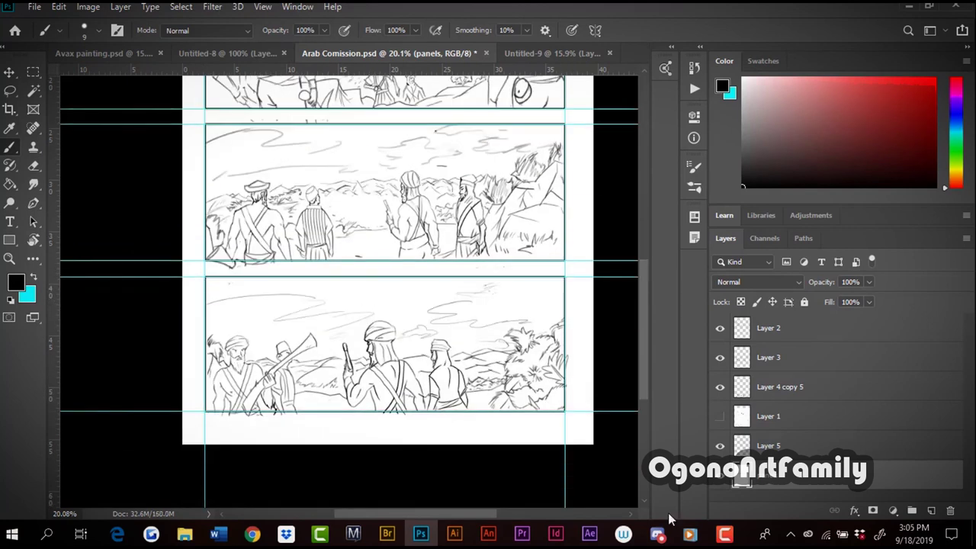
{"action": "left_click", "coordinate": [719, 386]}
Show Layer 4 copy 5 and erase its strokes that cross the panel borders
{"action": "left_click", "coordinate": [720, 387]}
{"action": "left_click", "coordinate": [779, 386]}
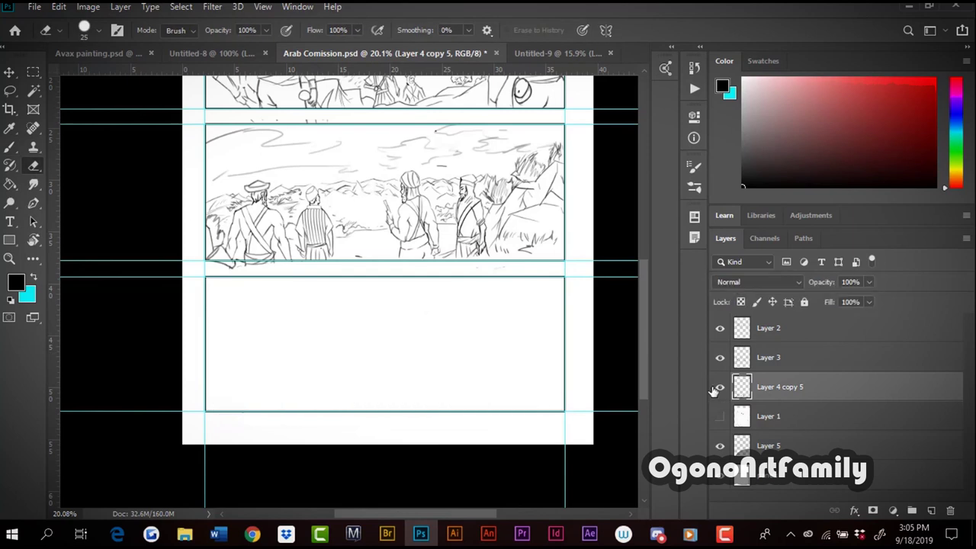
{"action": "scroll", "coordinate": [403, 262], "scroll_direction": "up", "scroll_amount": 6}
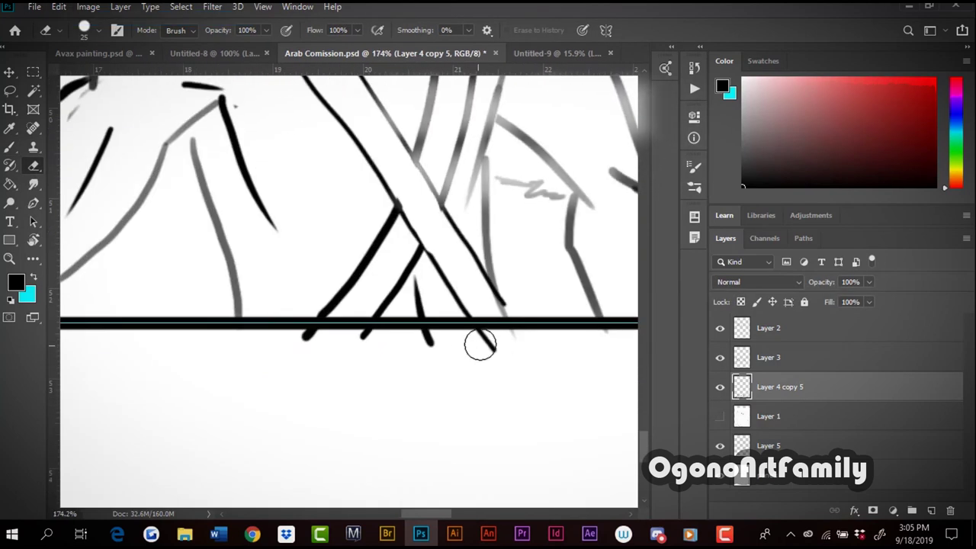
{"action": "scroll", "coordinate": [511, 337], "scroll_direction": "down", "scroll_amount": 3}
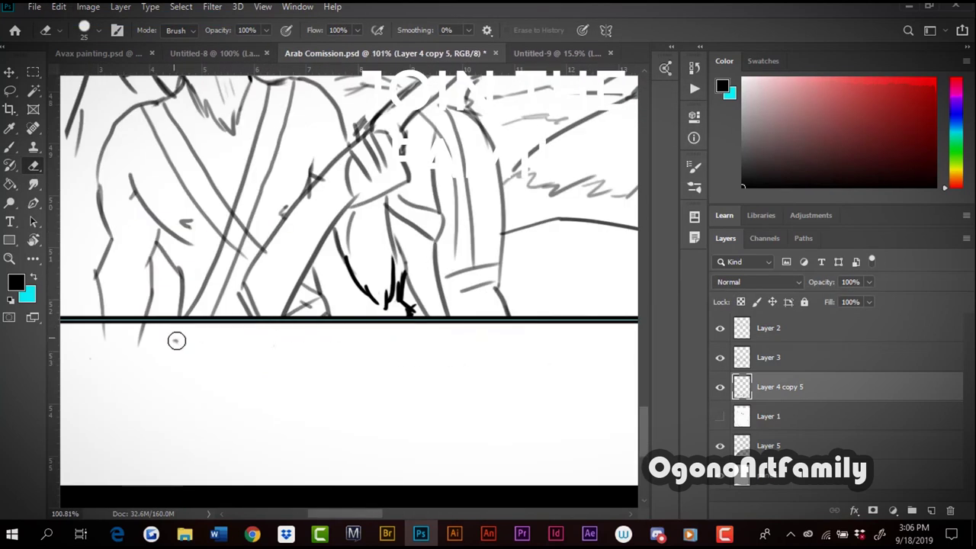
{"action": "scroll", "coordinate": [176, 341], "scroll_direction": "down", "scroll_amount": 3}
{"action": "scroll", "coordinate": [185, 348], "scroll_direction": "up", "scroll_amount": 2}
{"action": "scroll", "coordinate": [185, 348], "scroll_direction": "down", "scroll_amount": 3}
{"action": "scroll", "coordinate": [229, 358], "scroll_direction": "up", "scroll_amount": 3}
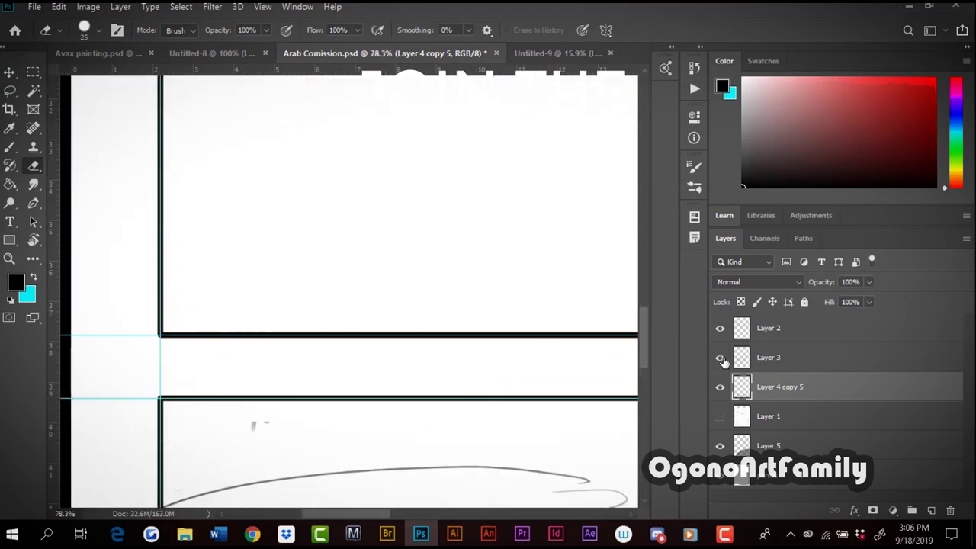
Make Layer 3's sketch visible again and select it
{"action": "left_click", "coordinate": [720, 358]}
{"action": "left_click", "coordinate": [768, 357]}
{"action": "scroll", "coordinate": [221, 439], "scroll_direction": "down", "scroll_amount": 5}
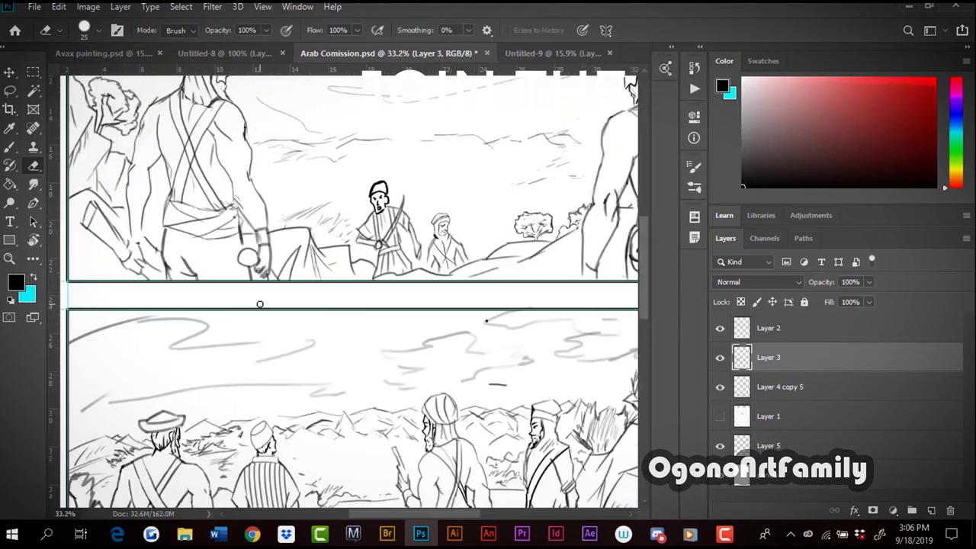
{"action": "scroll", "coordinate": [375, 272], "scroll_direction": "up", "scroll_amount": 1}
{"action": "scroll", "coordinate": [375, 271], "scroll_direction": "down", "scroll_amount": 1}
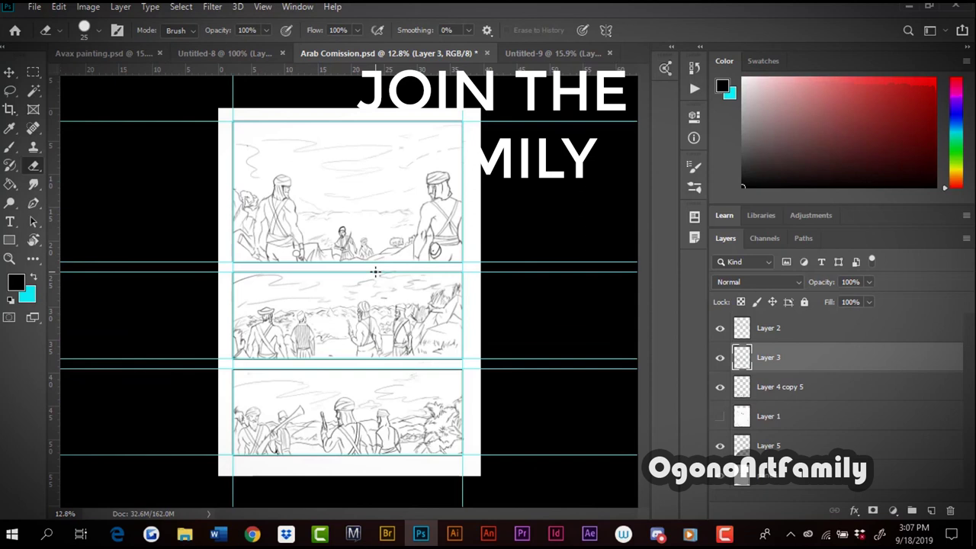
Bring up Save As to save the page as Arab Comission in Photoshop PSD format
{"action": "left_click", "coordinate": [34, 6]}
{"action": "left_click", "coordinate": [48, 166]}
{"action": "scroll", "coordinate": [310, 212], "scroll_direction": "down", "scroll_amount": 5}
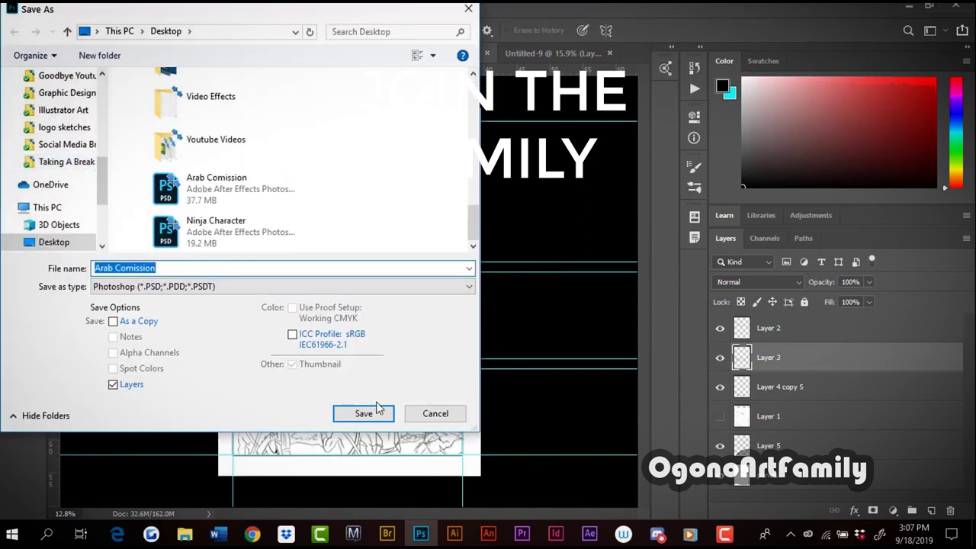